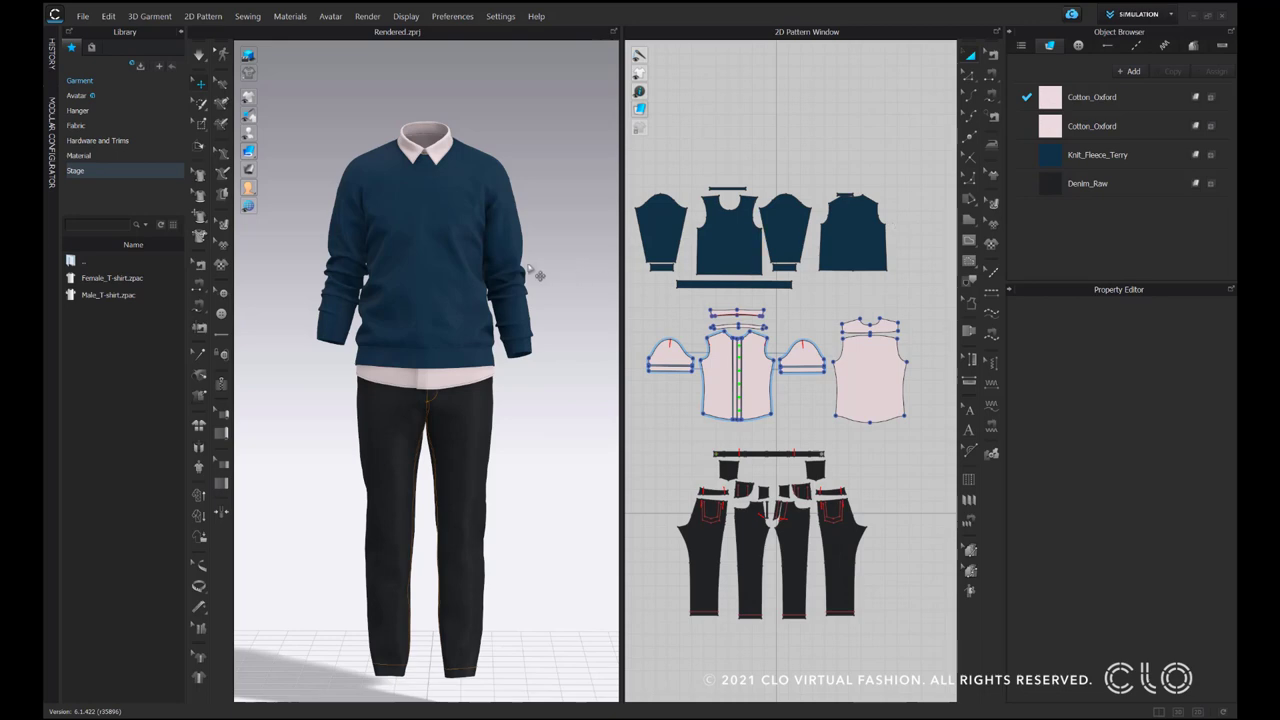
- Strengthen the sweater body from its right-click menu
{"action": "left_click", "coordinate": [437, 268]}
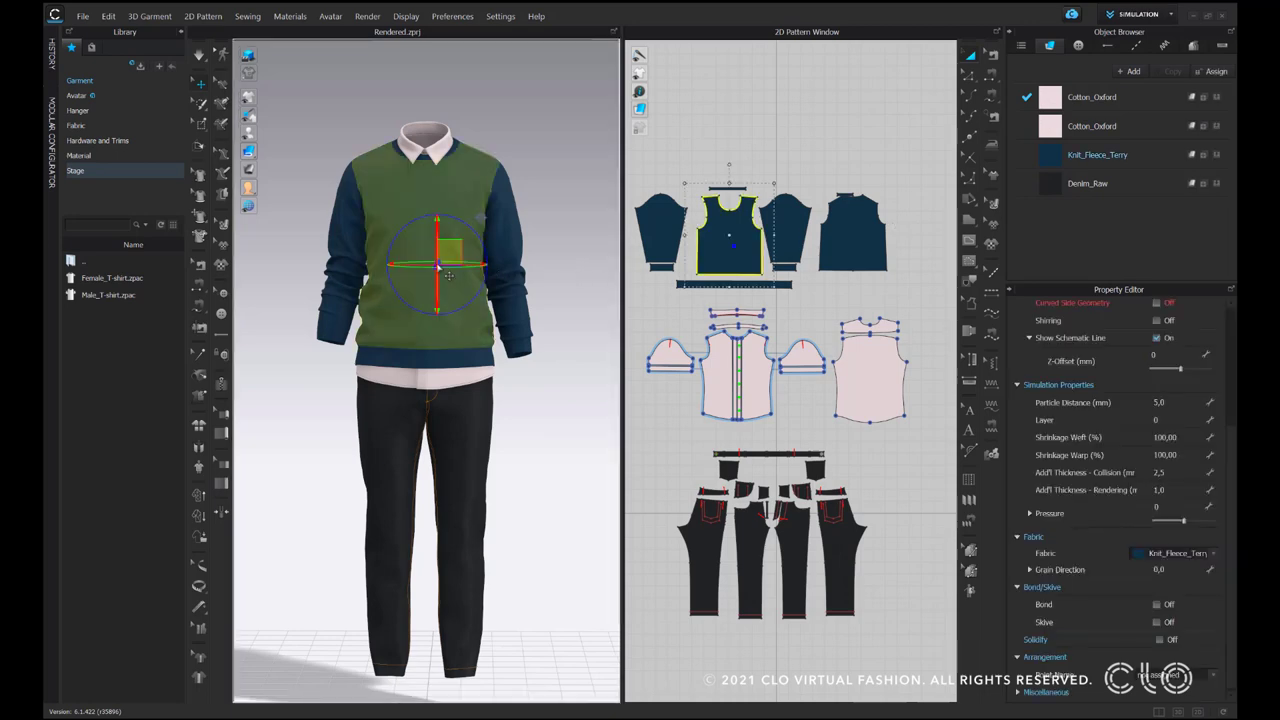
{"action": "right_click", "coordinate": [437, 267]}
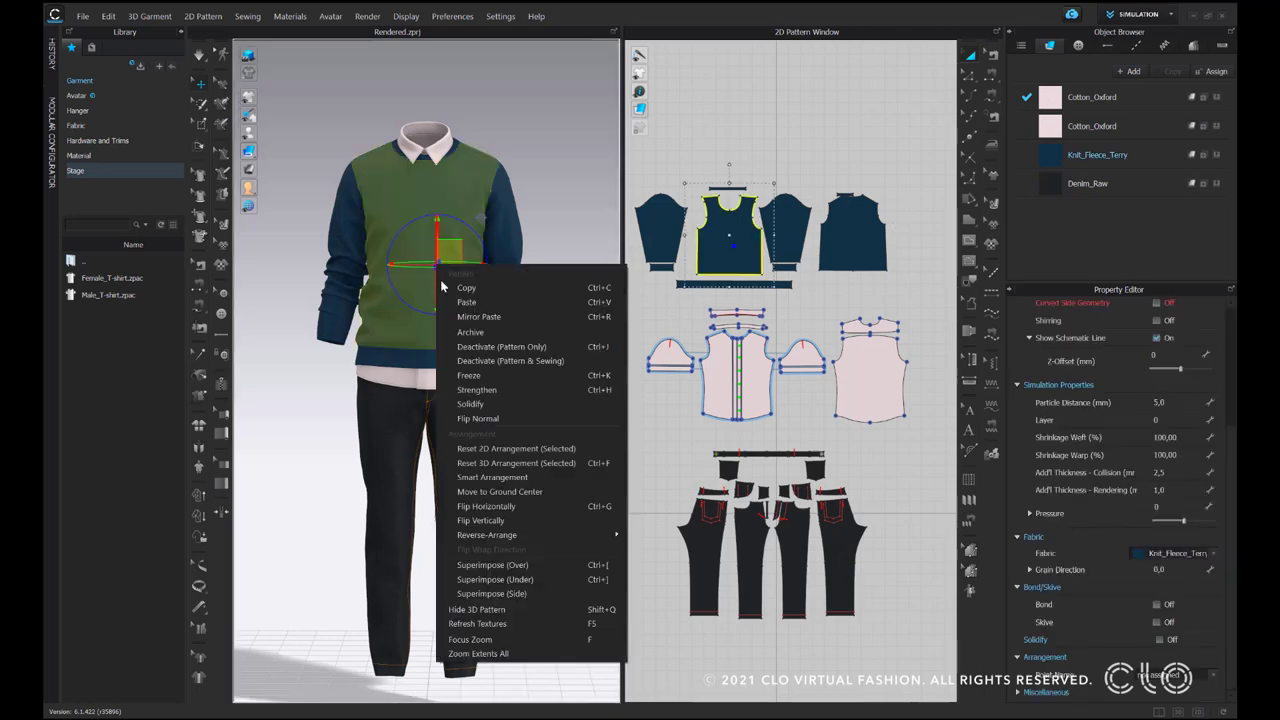
{"action": "left_click", "coordinate": [472, 389]}
- Solidify the left sleeve, then select the shirt collar to reach its Bond/Skive settings
{"action": "left_click", "coordinate": [348, 236]}
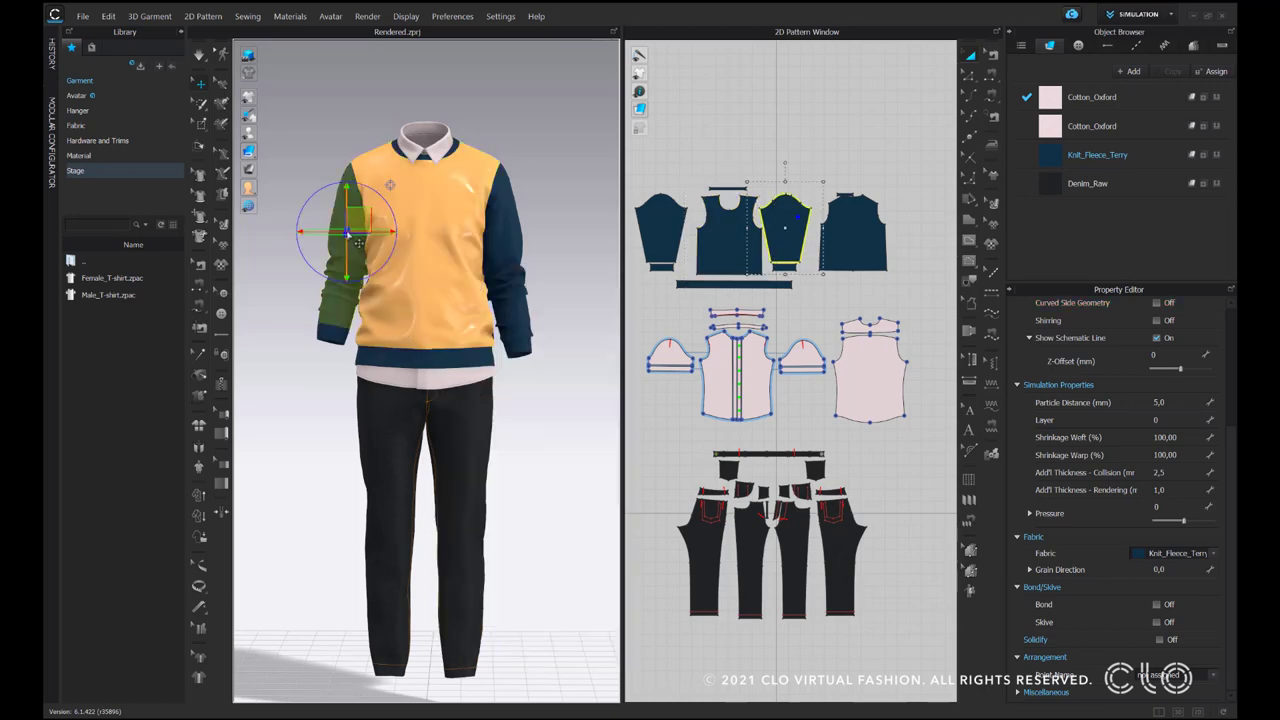
{"action": "right_click", "coordinate": [345, 232]}
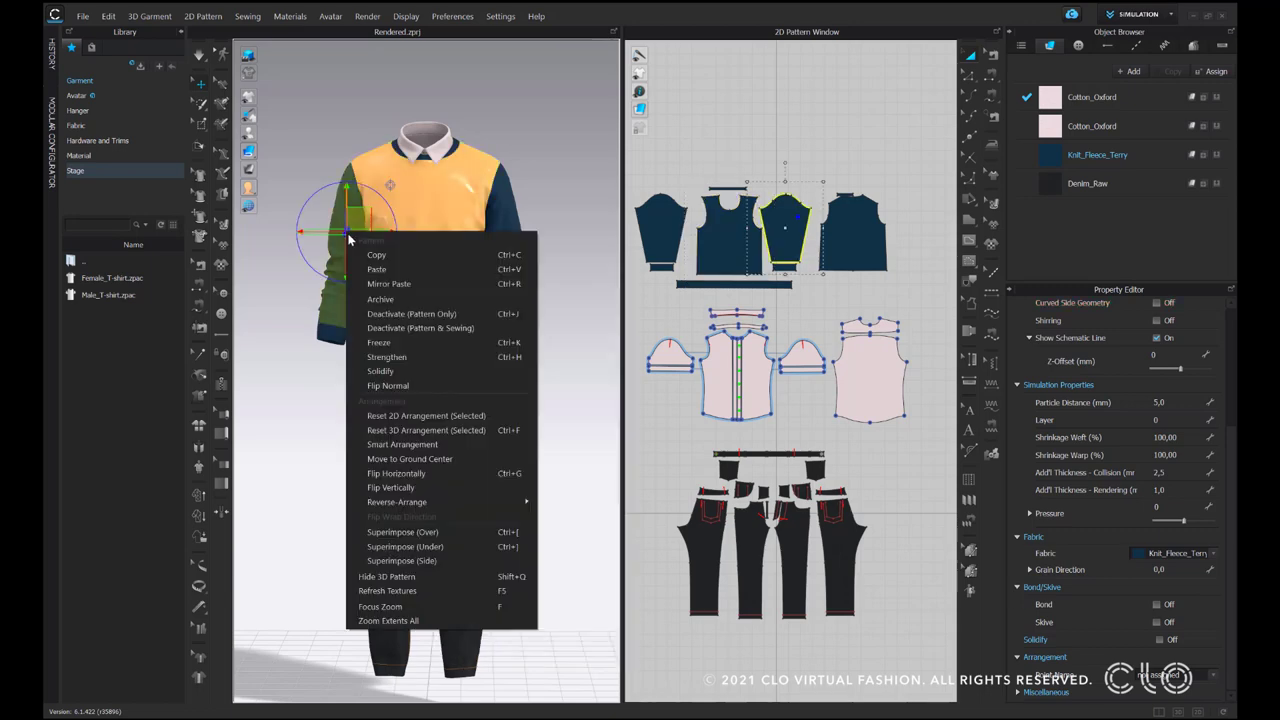
{"action": "left_click", "coordinate": [389, 371]}
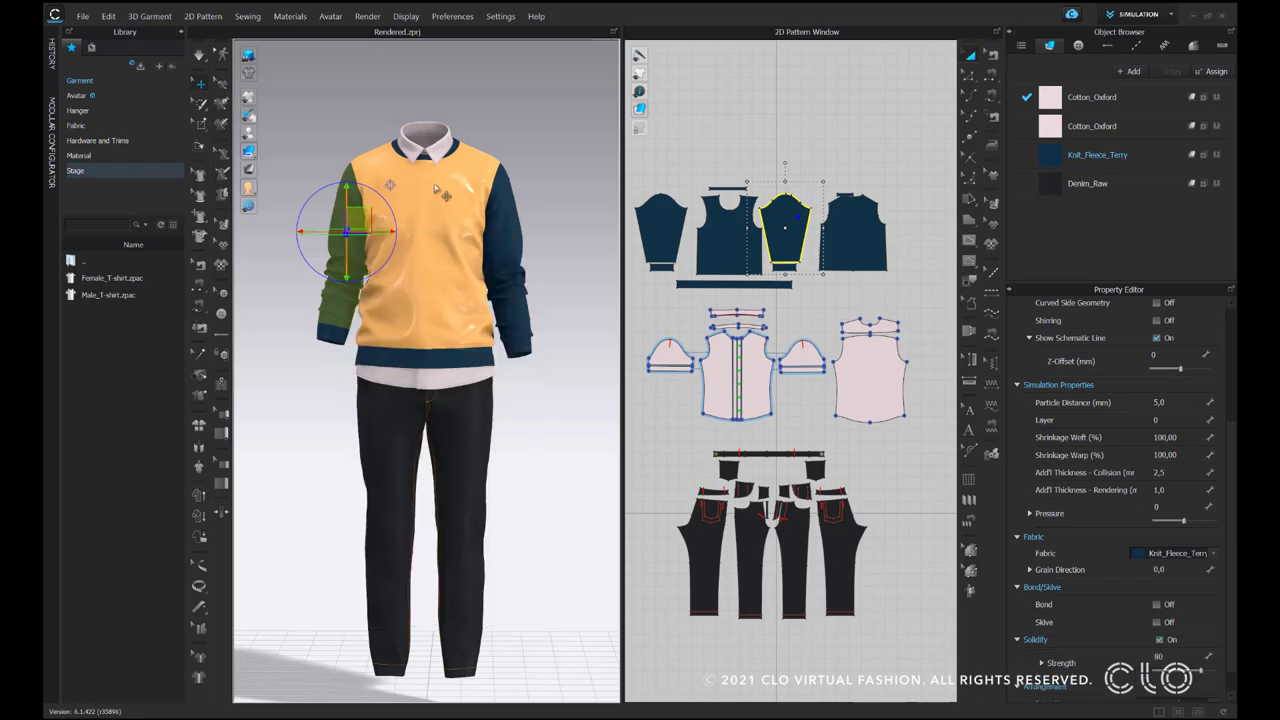
{"action": "left_click", "coordinate": [437, 152]}
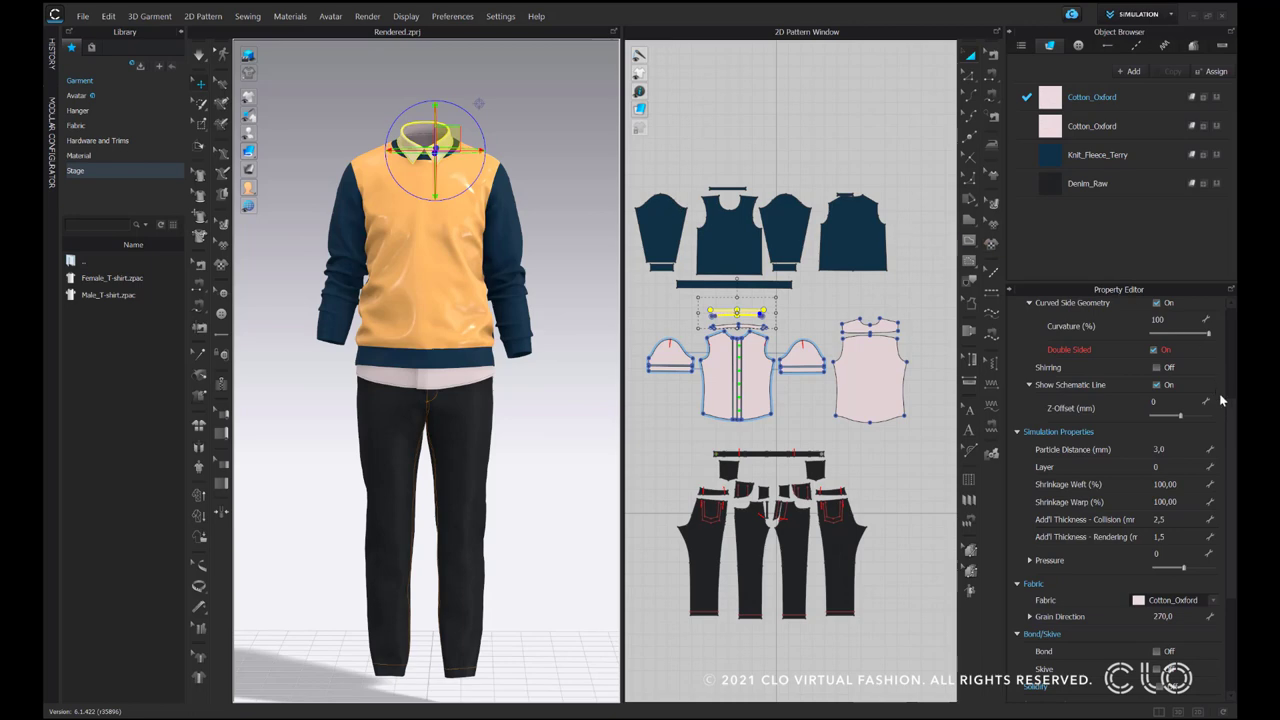
{"action": "left_click_drag", "start_coordinate": [1232, 413], "coordinate": [1232, 505]}
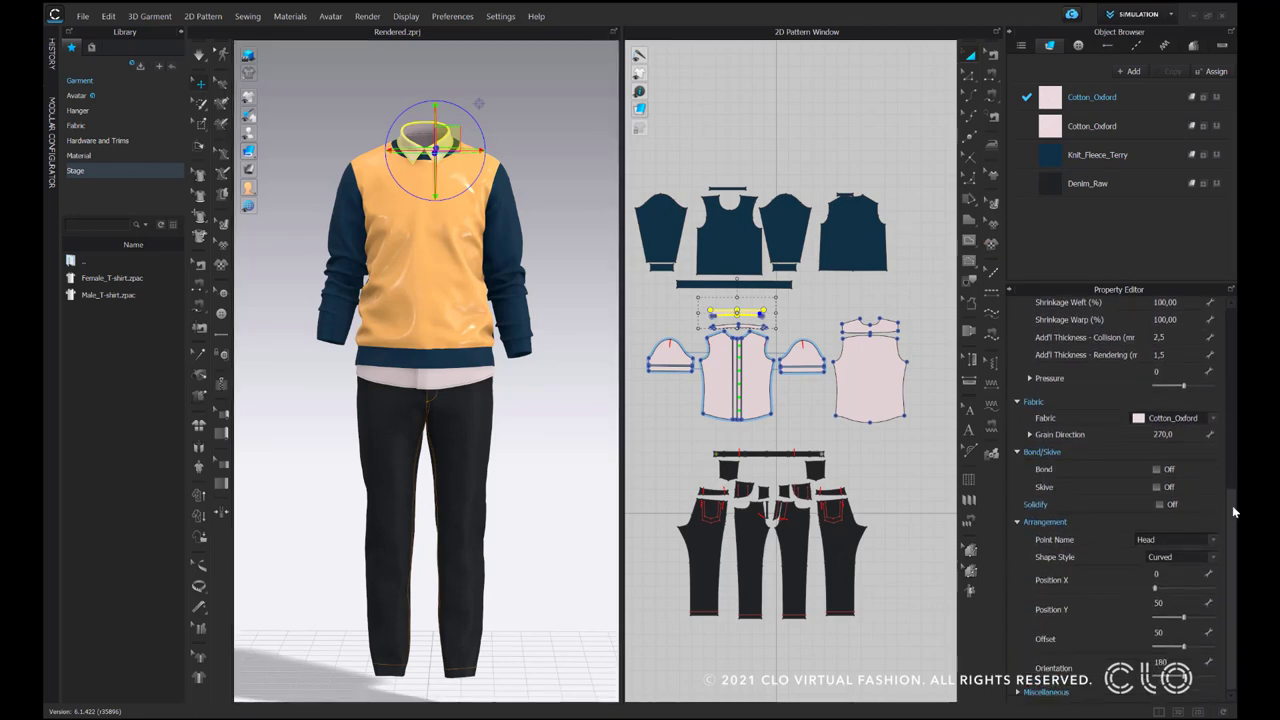
- Tick Bond for the collar and orbit the avatar to a side view
{"action": "left_click", "coordinate": [1157, 469]}
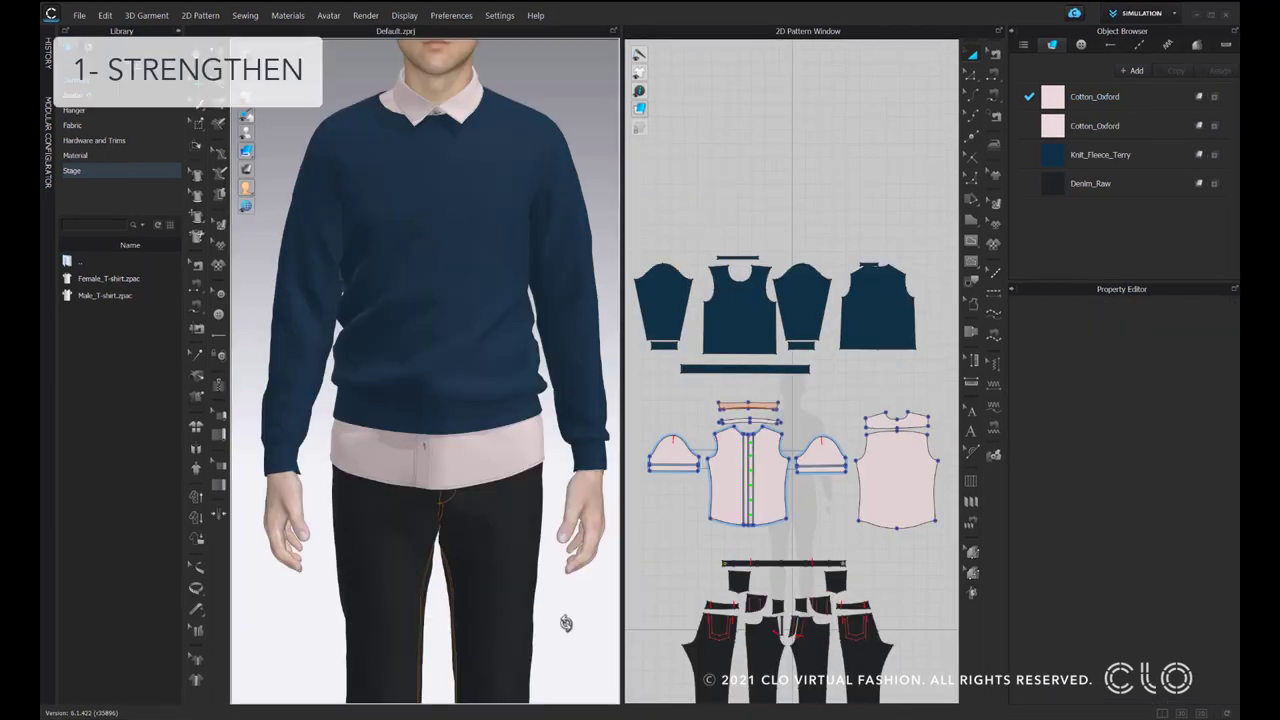
{"action": "mouse_move", "coordinate": [563, 617]}
{"action": "right_mouse_down"}
{"action": "mouse_move", "coordinate": [499, 625]}
{"action": "mouse_move", "coordinate": [449, 606]}
{"action": "mouse_move", "coordinate": [423, 623]}
{"action": "mouse_move", "coordinate": [449, 606]}
{"action": "mouse_move", "coordinate": [490, 626]}
{"action": "mouse_move", "coordinate": [762, 618]}
{"action": "mouse_move", "coordinate": [573, 625]}
{"action": "right_mouse_up"}
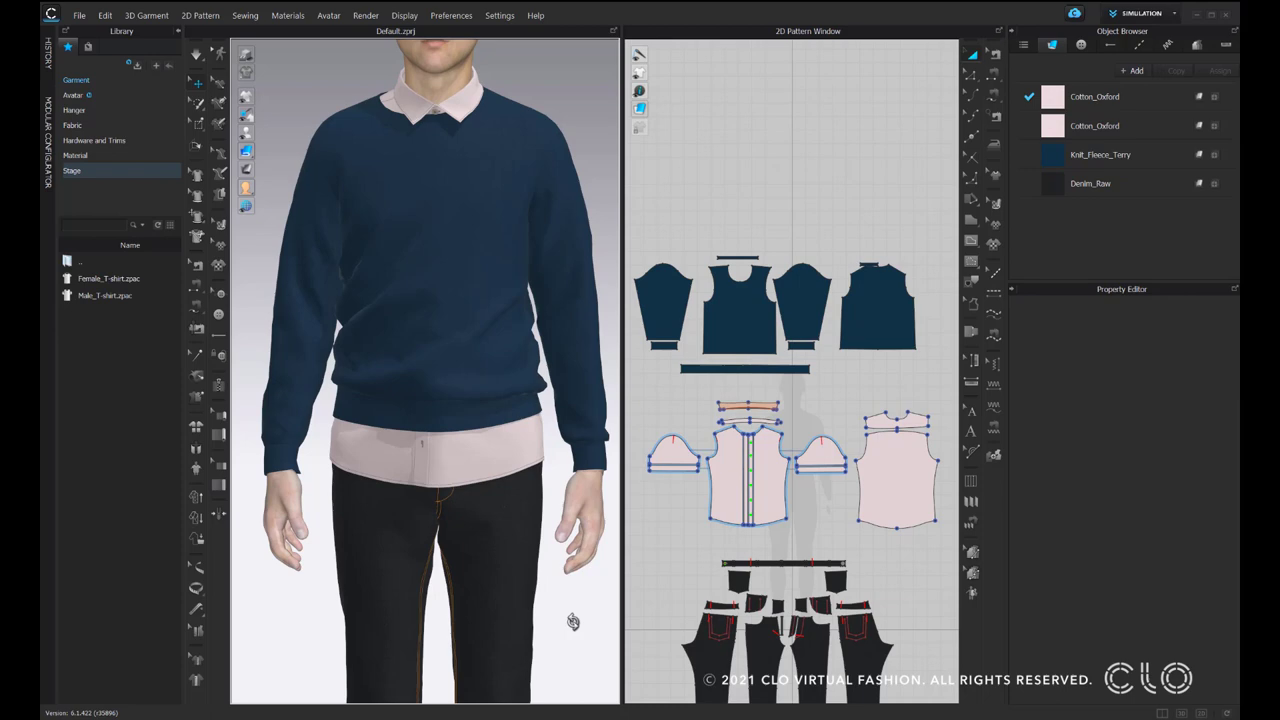
- Strengthen the sweater front piece and hem band, then view from rear three-quarter
{"action": "left_click", "coordinate": [447, 331]}
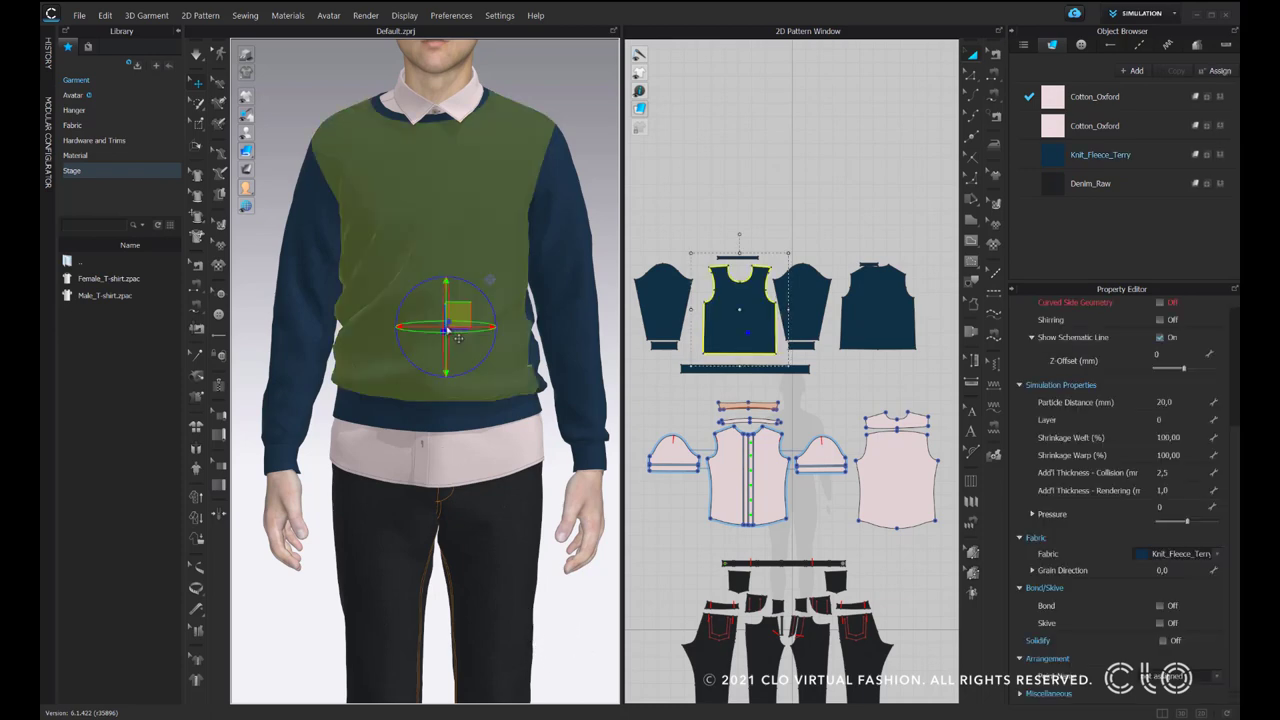
{"action": "right_click", "coordinate": [446, 327]}
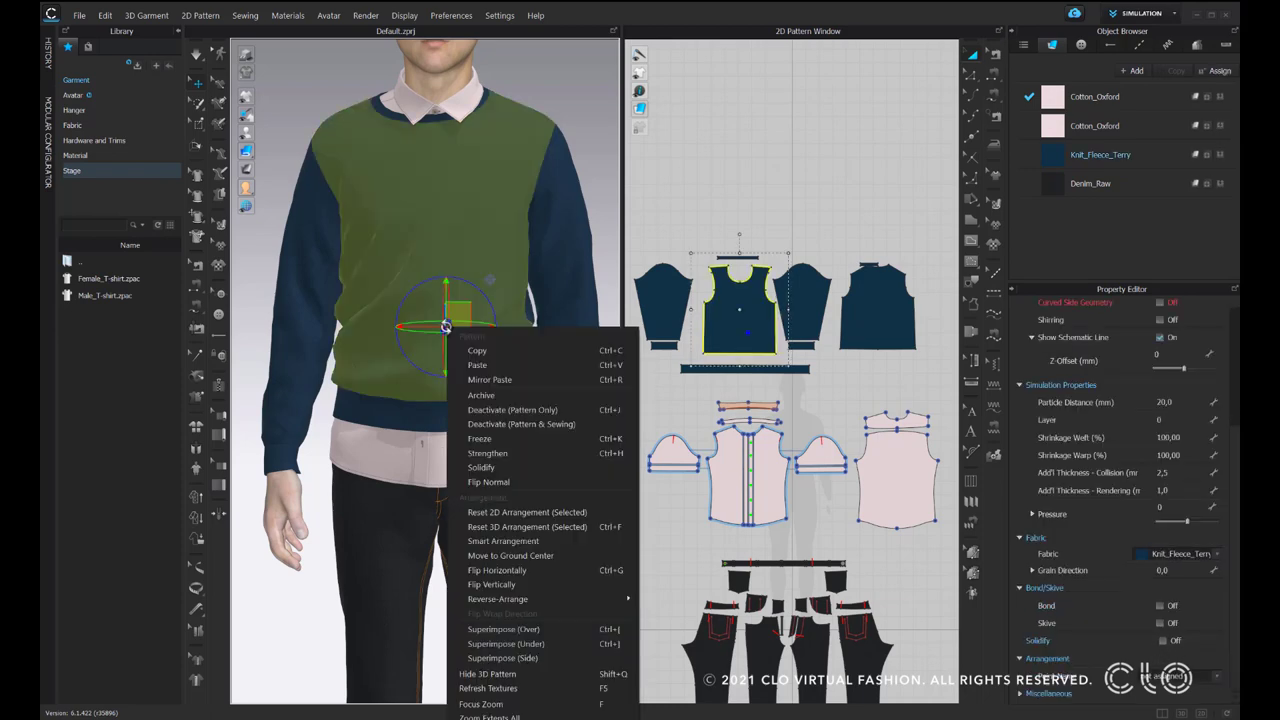
{"action": "left_click", "coordinate": [557, 453]}
{"action": "left_click", "coordinate": [877, 305]}
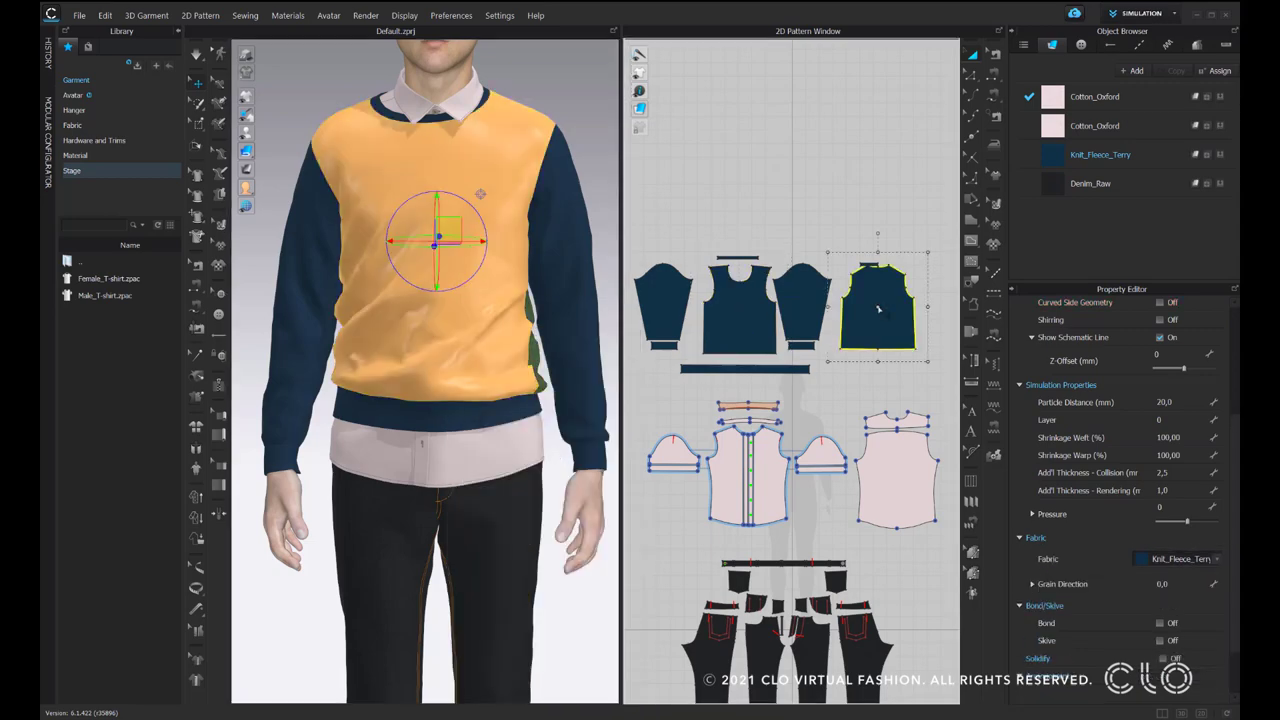
{"action": "left_click", "coordinate": [768, 369]}
{"action": "right_click", "coordinate": [768, 369]}
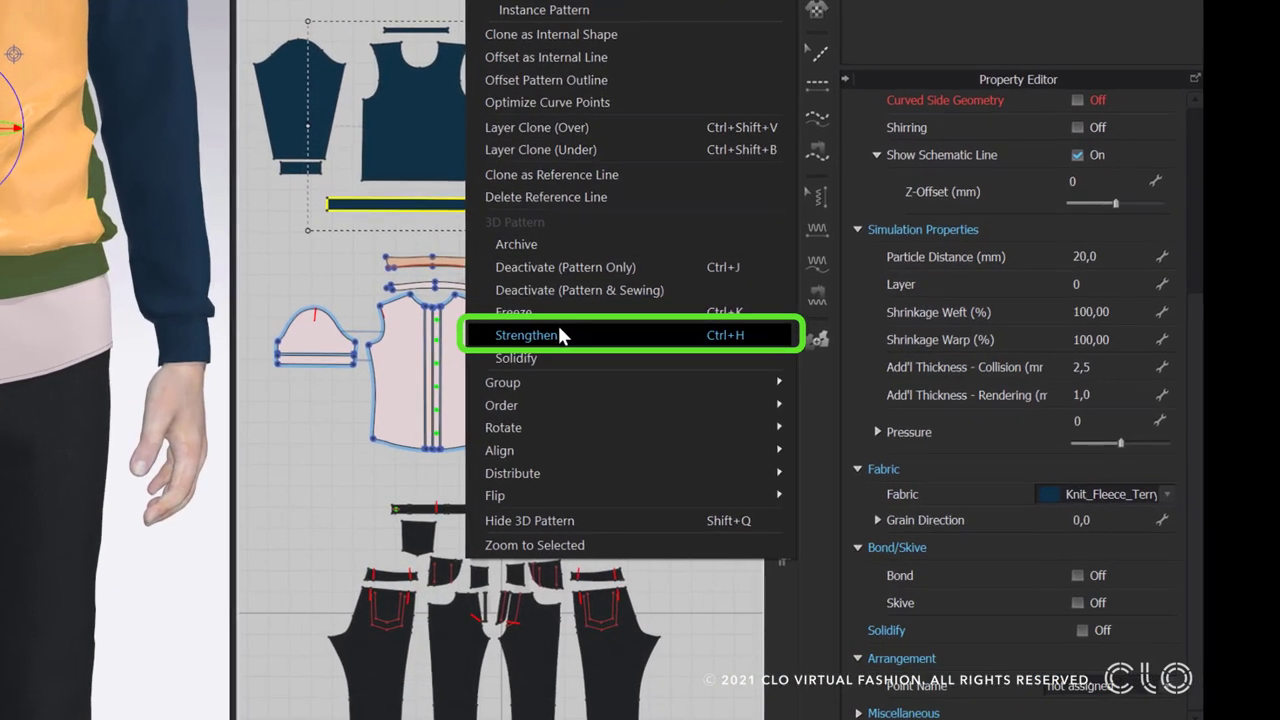
{"action": "left_click", "coordinate": [558, 327]}
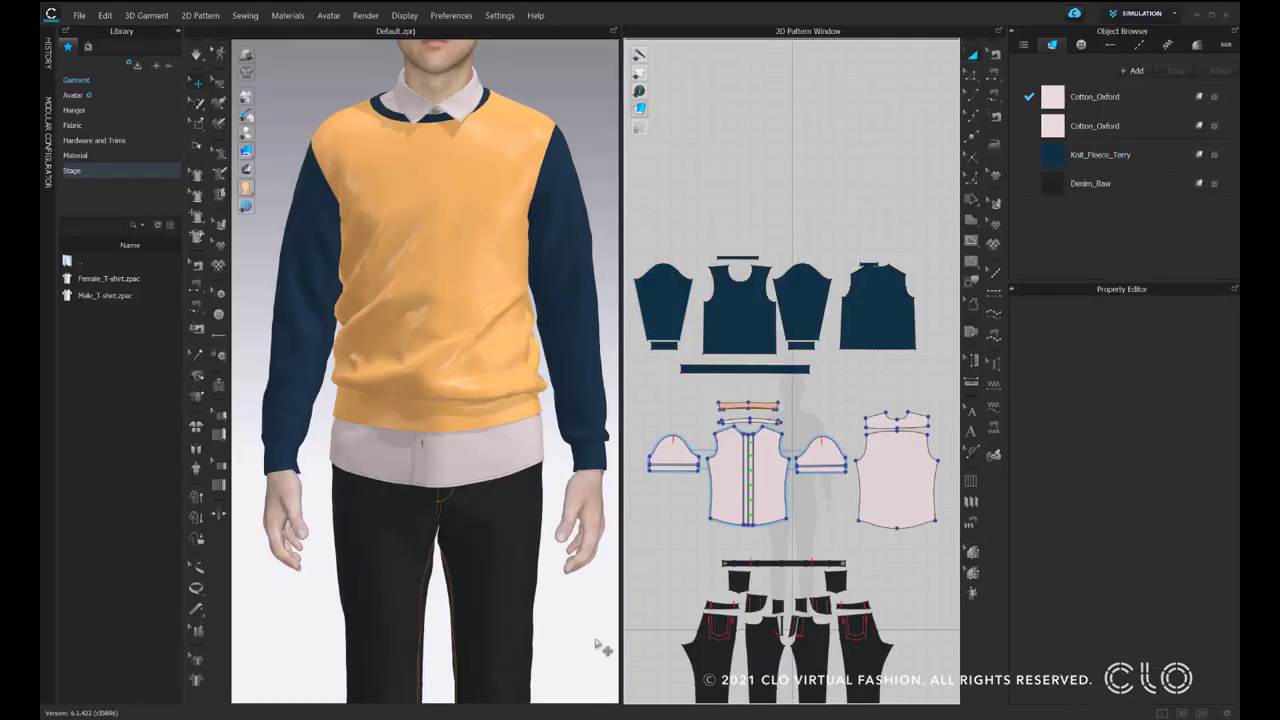
{"action": "right_click_drag", "start_coordinate": [600, 651], "coordinate": [583, 611]}
- Run the simulation, tug the hem rib band and orbit to check the drape
{"action": "left_click", "coordinate": [196, 53]}
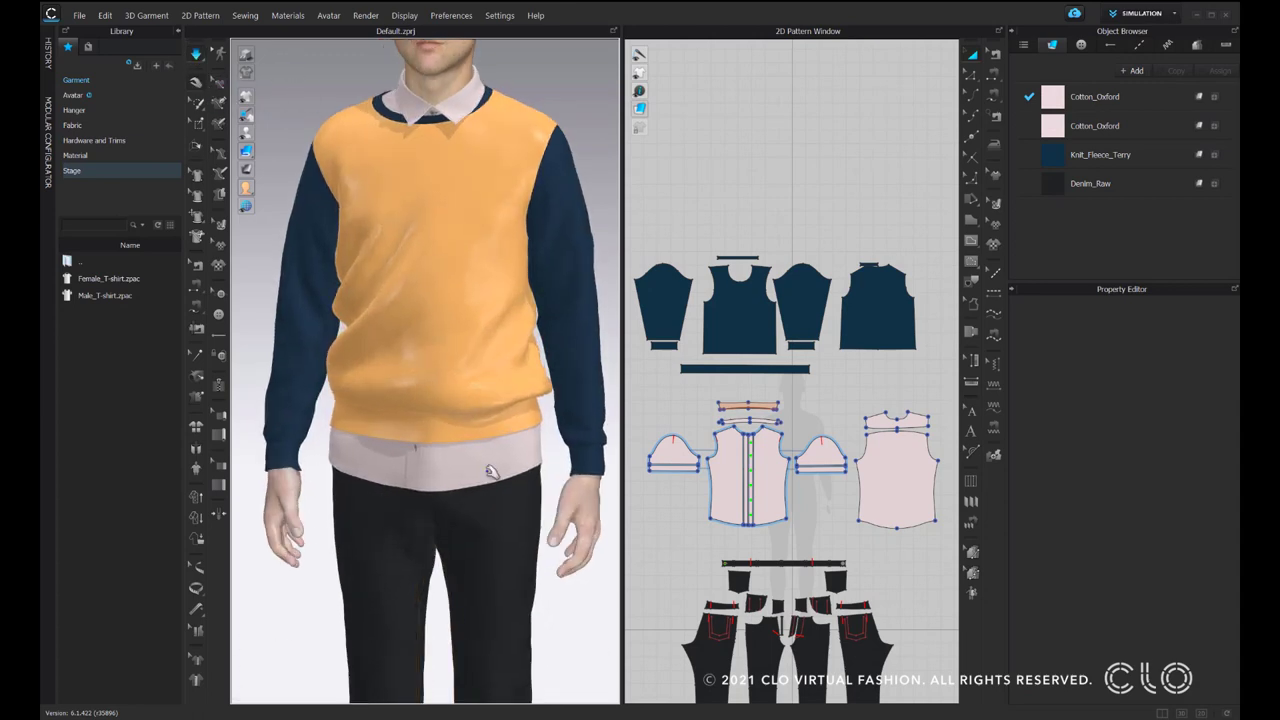
{"action": "left_click", "coordinate": [502, 432]}
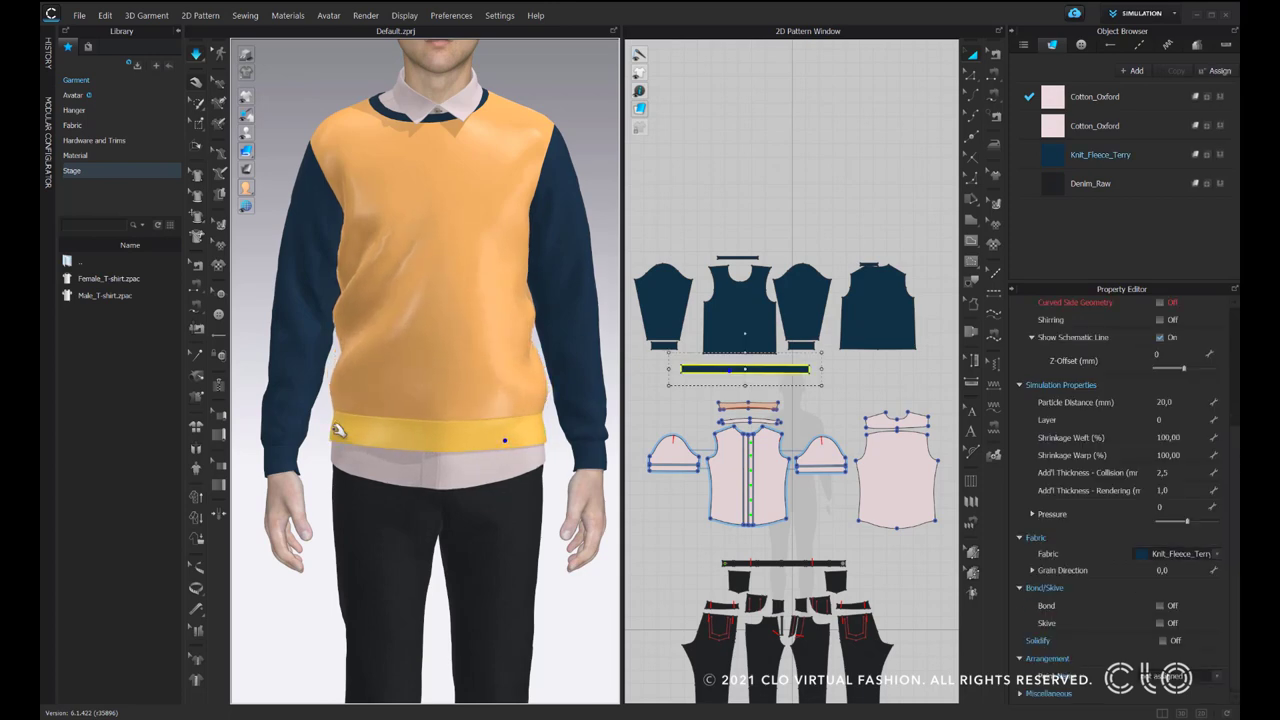
{"action": "left_click", "coordinate": [334, 439]}
{"action": "left_click", "coordinate": [376, 396]}
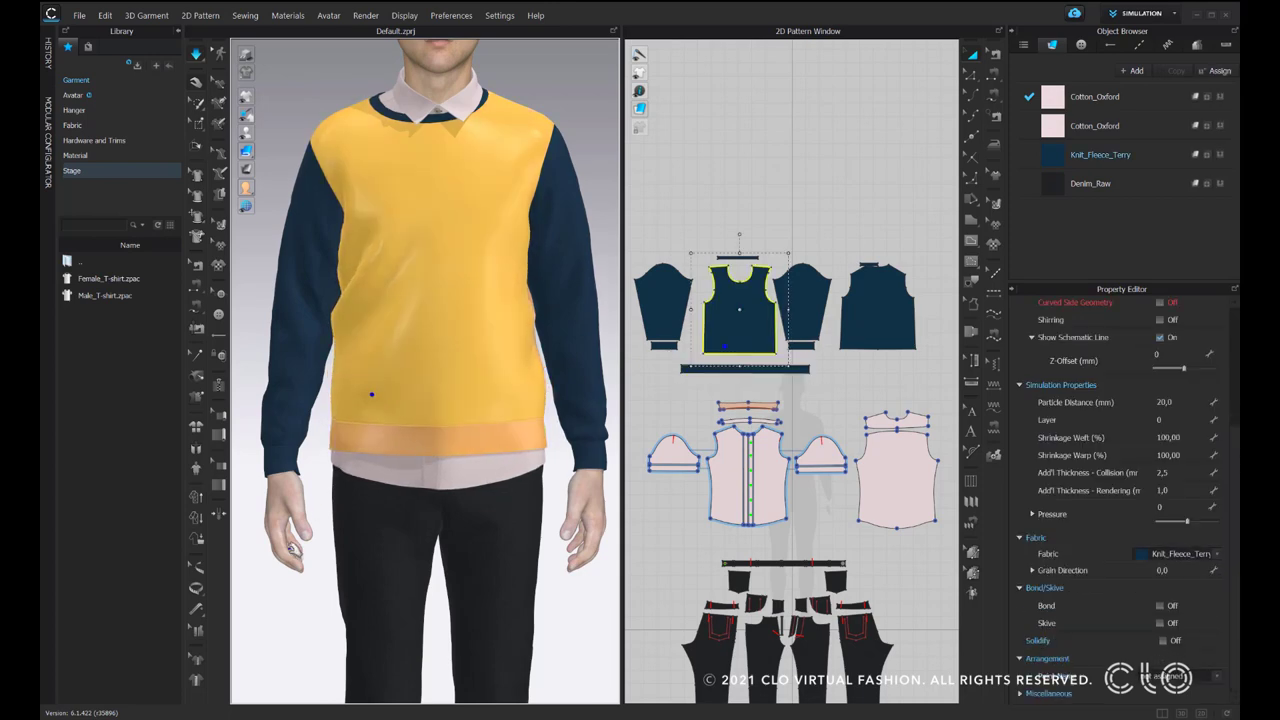
{"action": "right_click_drag", "start_coordinate": [305, 594], "coordinate": [371, 564]}
{"action": "right_click_drag", "start_coordinate": [455, 524], "coordinate": [378, 527]}
- Select the sweater front piece and the hem band together in 3D
{"action": "left_click", "coordinate": [197, 55]}
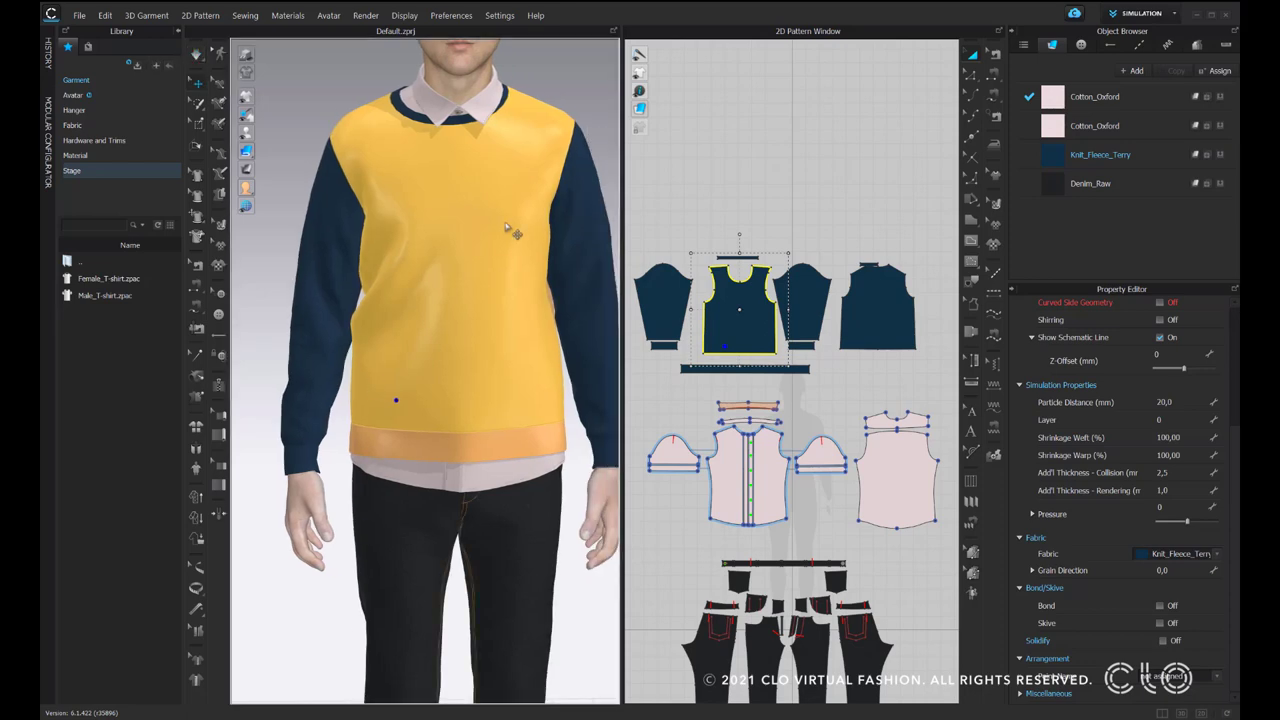
{"action": "left_click", "coordinate": [474, 234]}
{"action": "left_click", "coordinate": [542, 454], "text": "shift"}
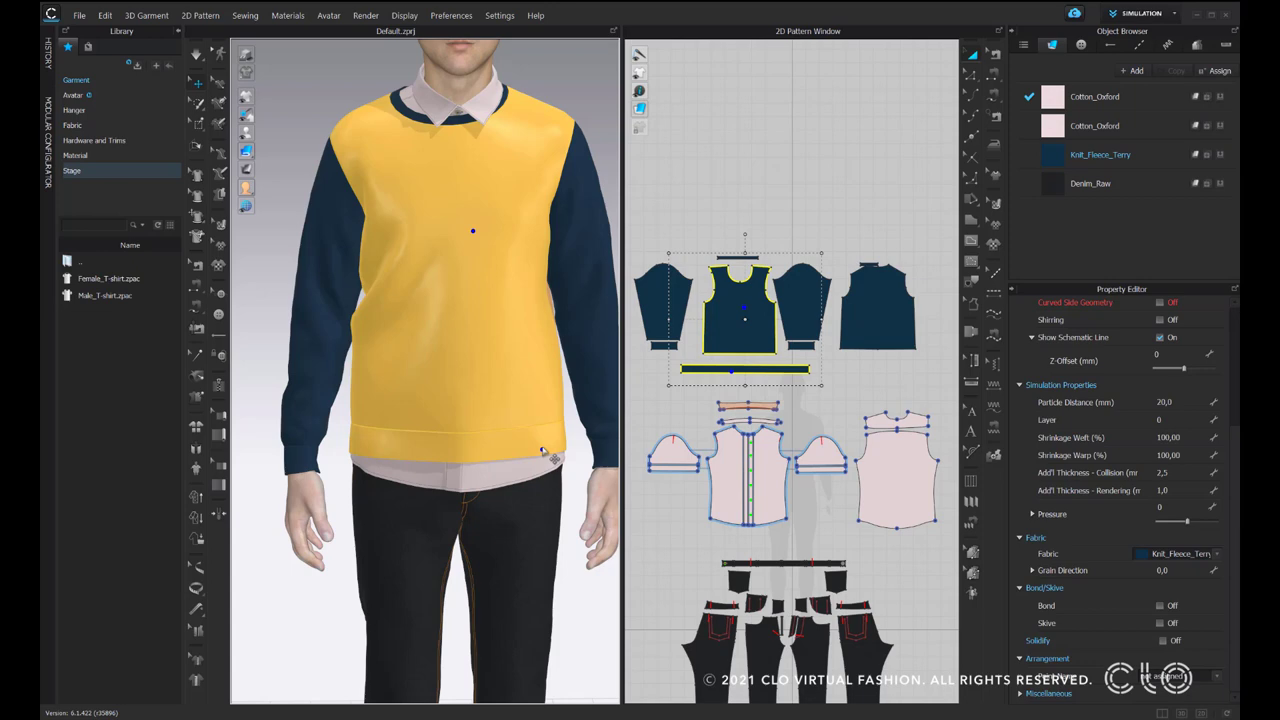
- Unstrengthen the front piece and hem band with Ctrl+H, then the back piece
{"action": "key", "text": "ctrl+h"}
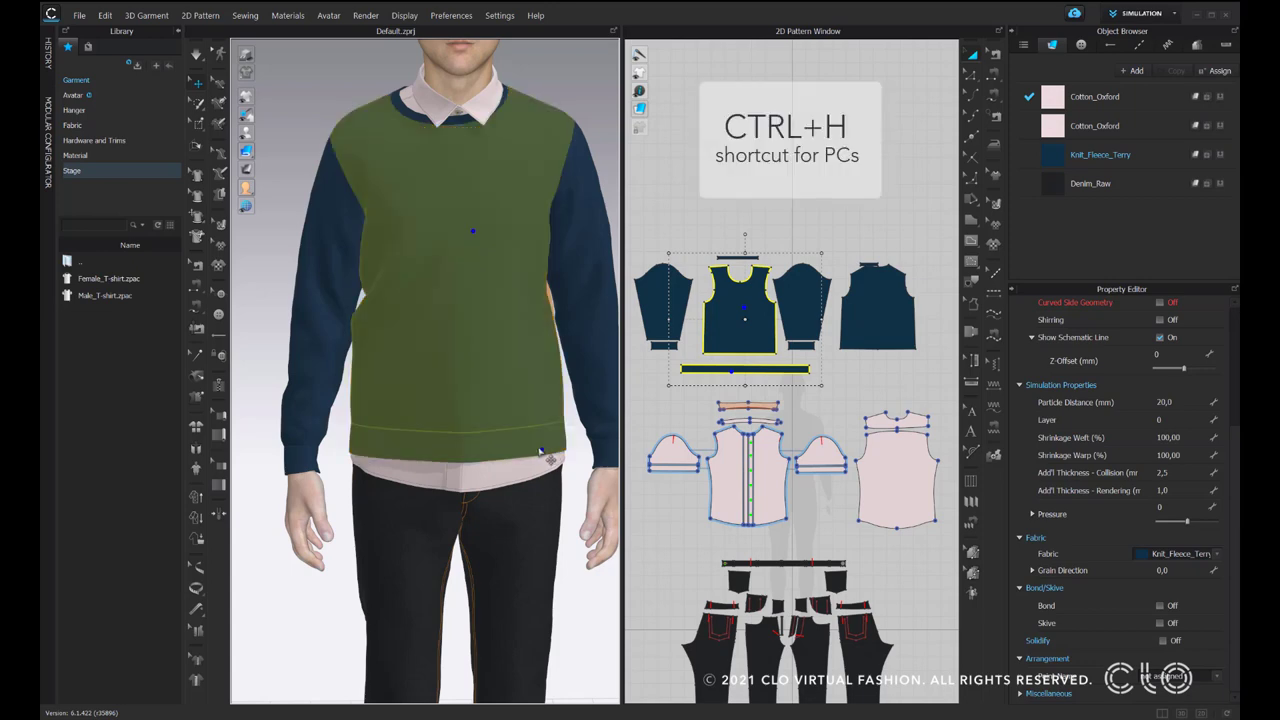
{"action": "left_click", "coordinate": [830, 230]}
{"action": "left_click", "coordinate": [877, 305]}
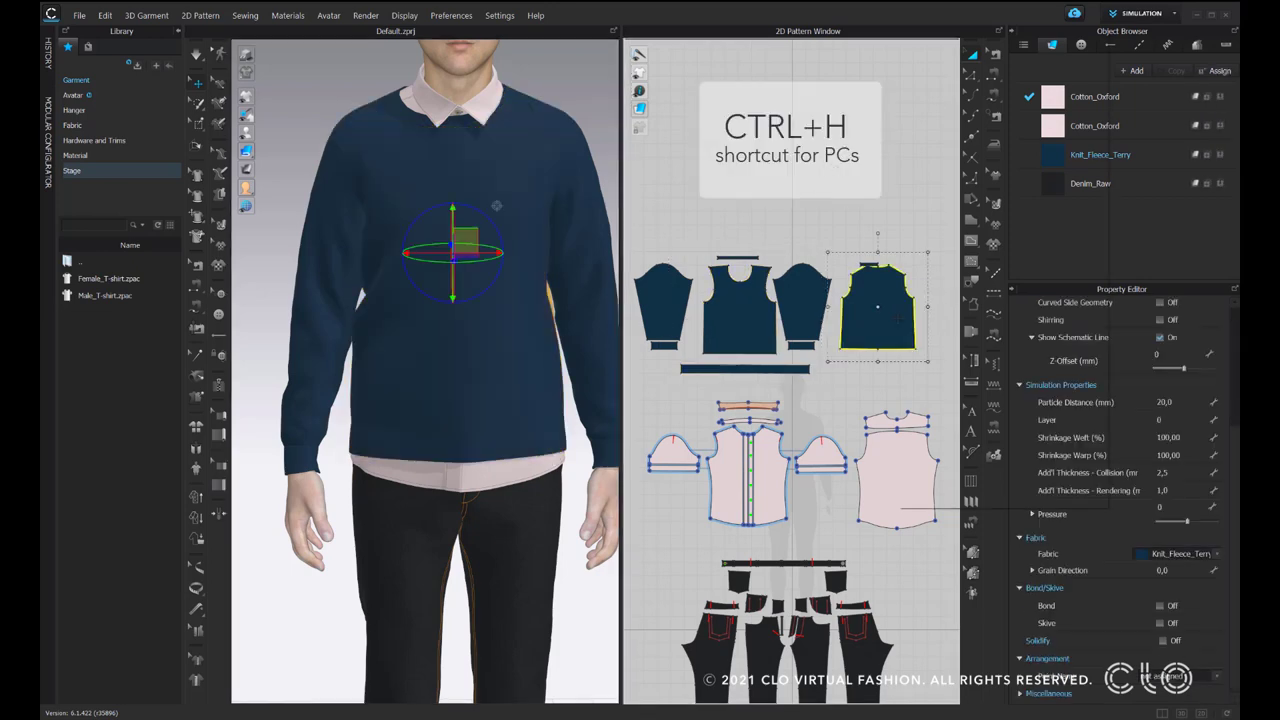
{"action": "right_click", "coordinate": [898, 320]}
{"action": "left_click", "coordinate": [975, 408]}
- Deselect, orbit to a rear three-quarter view and turn the simulation off
{"action": "left_click", "coordinate": [790, 168]}
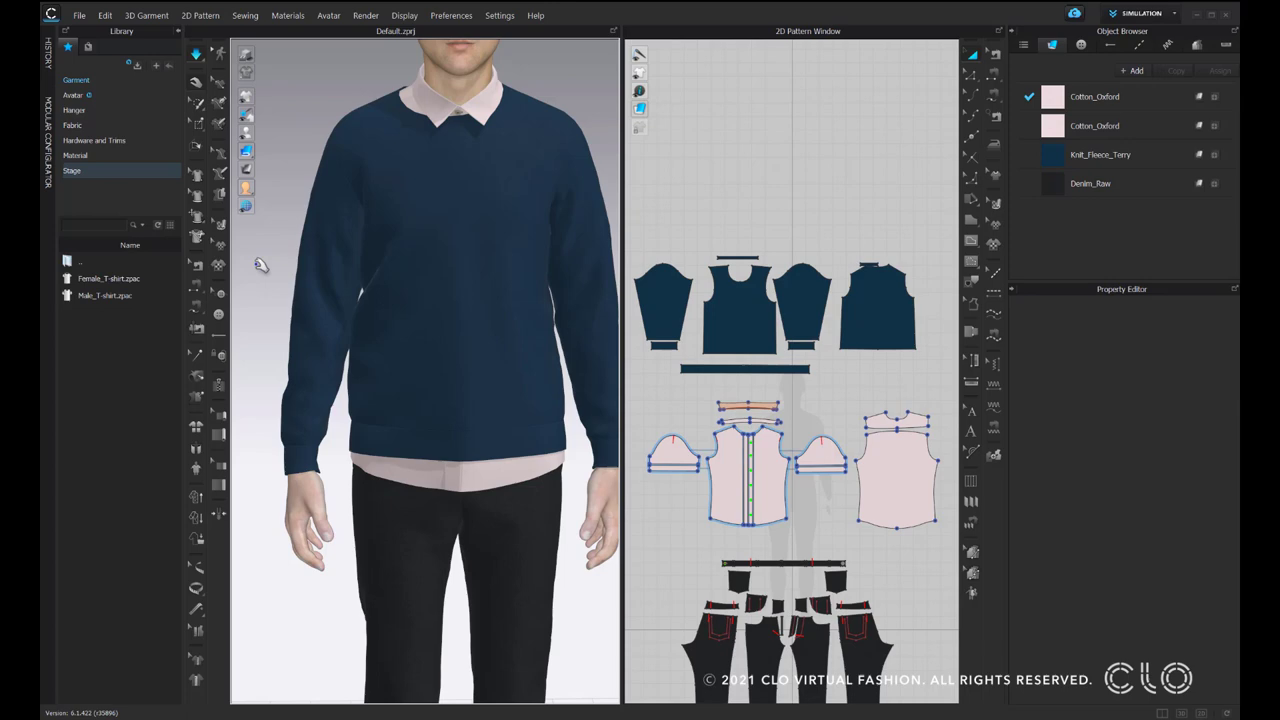
{"action": "mouse_move", "coordinate": [264, 277]}
{"action": "right_mouse_down"}
{"action": "mouse_move", "coordinate": [466, 266]}
{"action": "mouse_move", "coordinate": [263, 277]}
{"action": "right_mouse_up"}
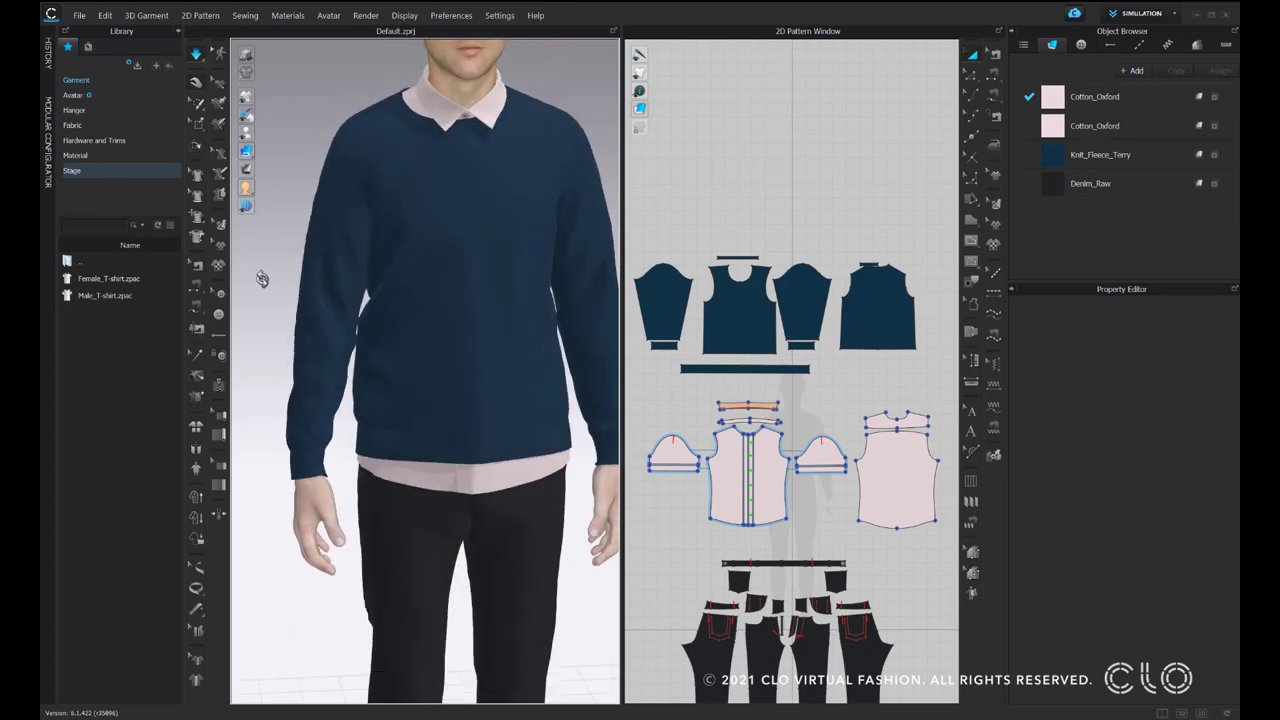
{"action": "left_click", "coordinate": [199, 54]}
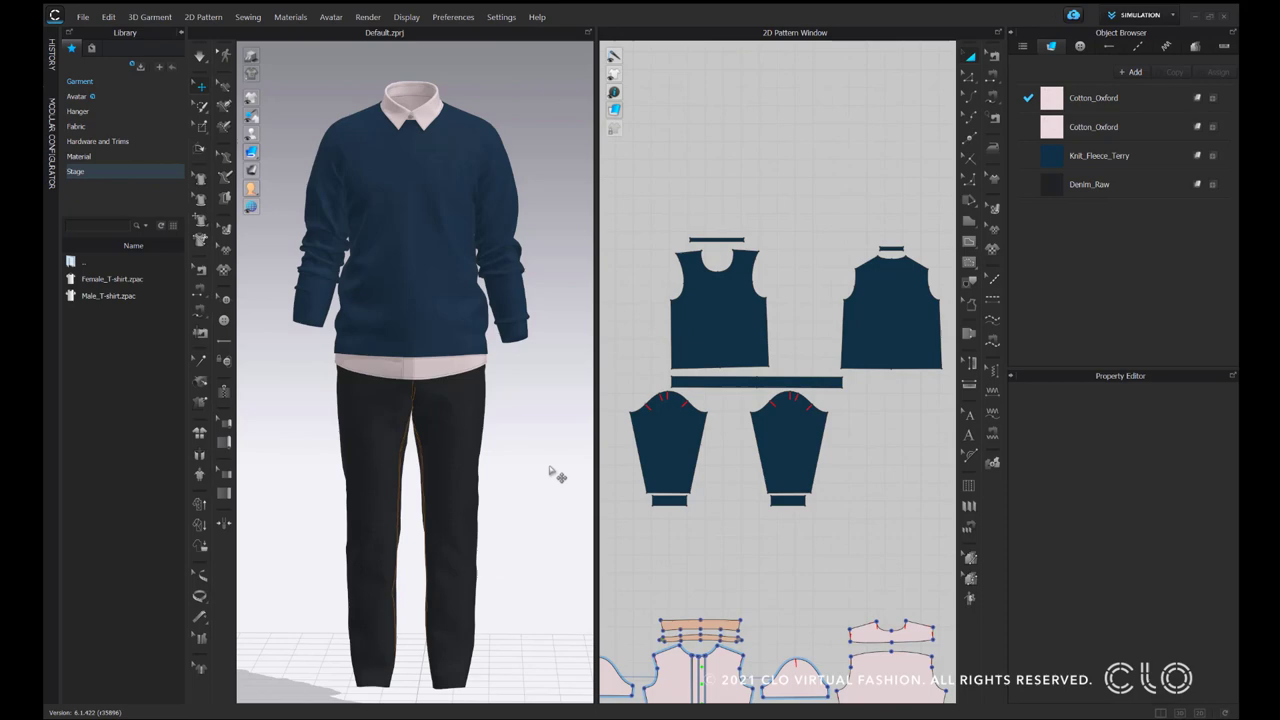
- Solidify the left sweatshirt sleeve from its right-click menu
{"action": "mouse_move", "coordinate": [543, 466]}
{"action": "right_mouse_down"}
{"action": "mouse_move", "coordinate": [466, 457]}
{"action": "mouse_move", "coordinate": [517, 470]}
{"action": "mouse_move", "coordinate": [623, 463]}
{"action": "mouse_move", "coordinate": [546, 463]}
{"action": "mouse_move", "coordinate": [559, 468]}
{"action": "right_mouse_up"}
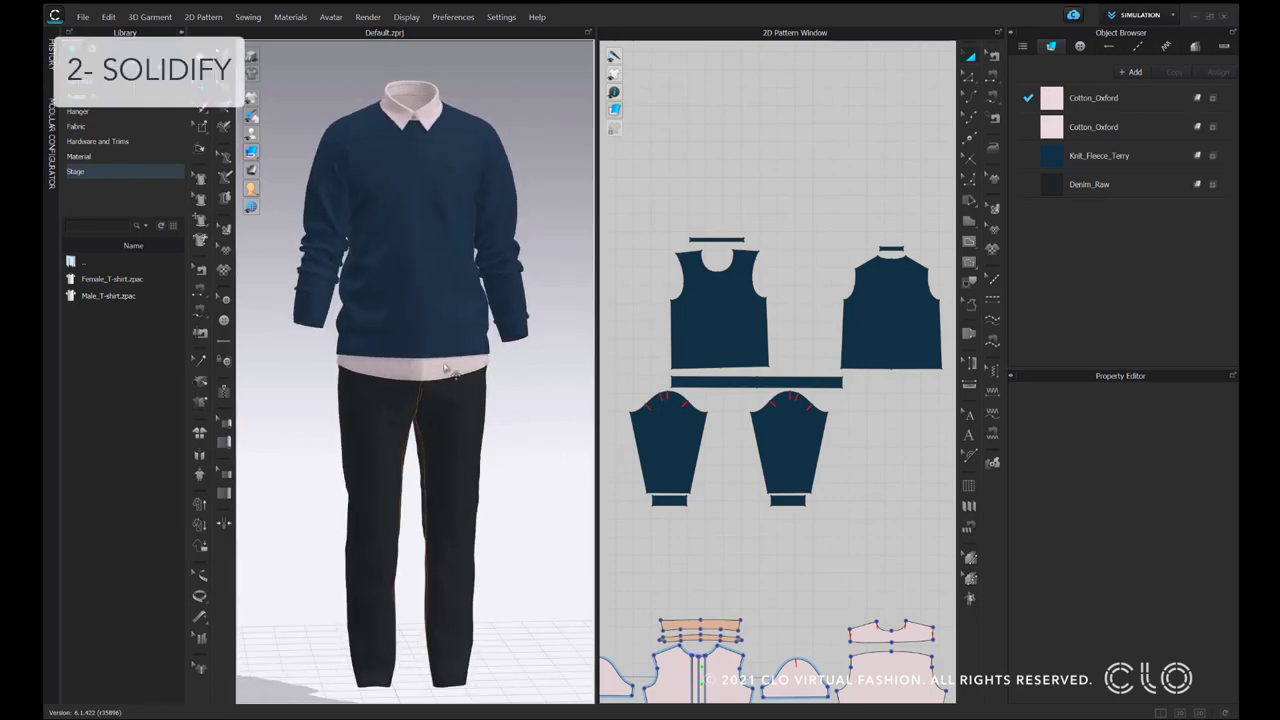
{"action": "scroll", "coordinate": [445, 368], "scroll_direction": "up", "scroll_amount": 5}
{"action": "scroll", "coordinate": [423, 332], "scroll_direction": "down", "scroll_amount": 3}
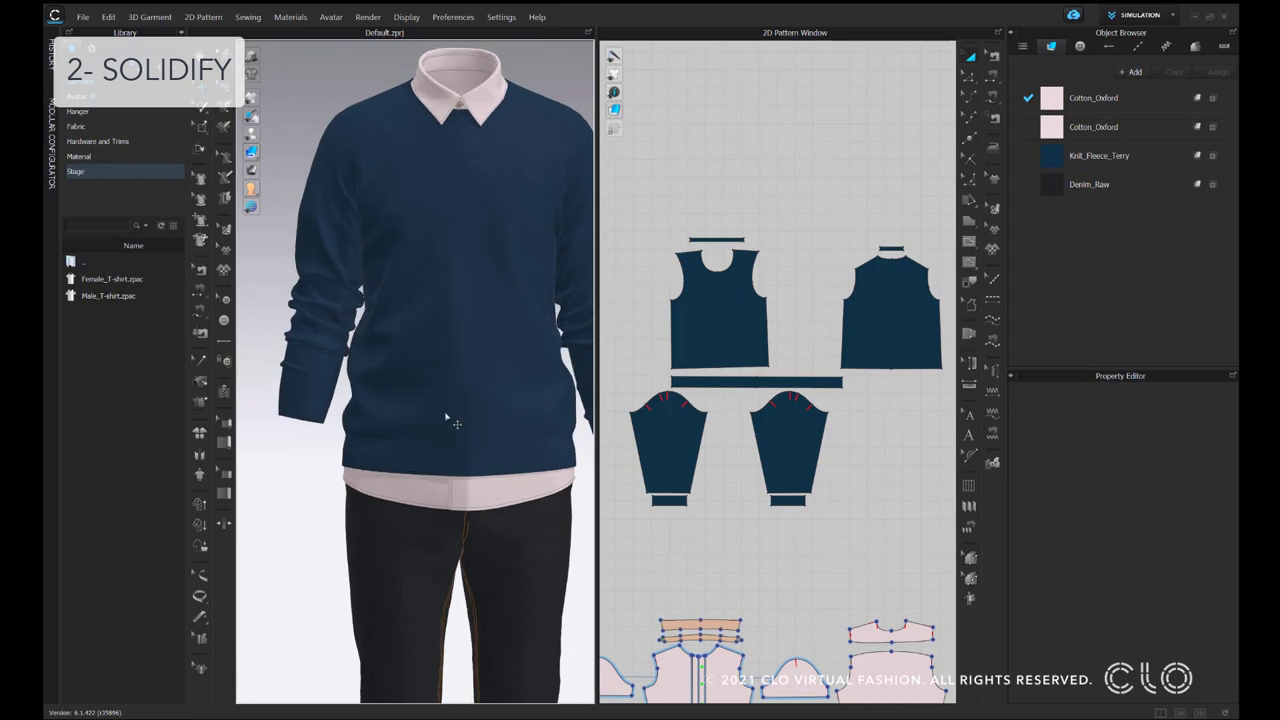
{"action": "left_click", "coordinate": [345, 317]}
{"action": "right_click", "coordinate": [334, 306]}
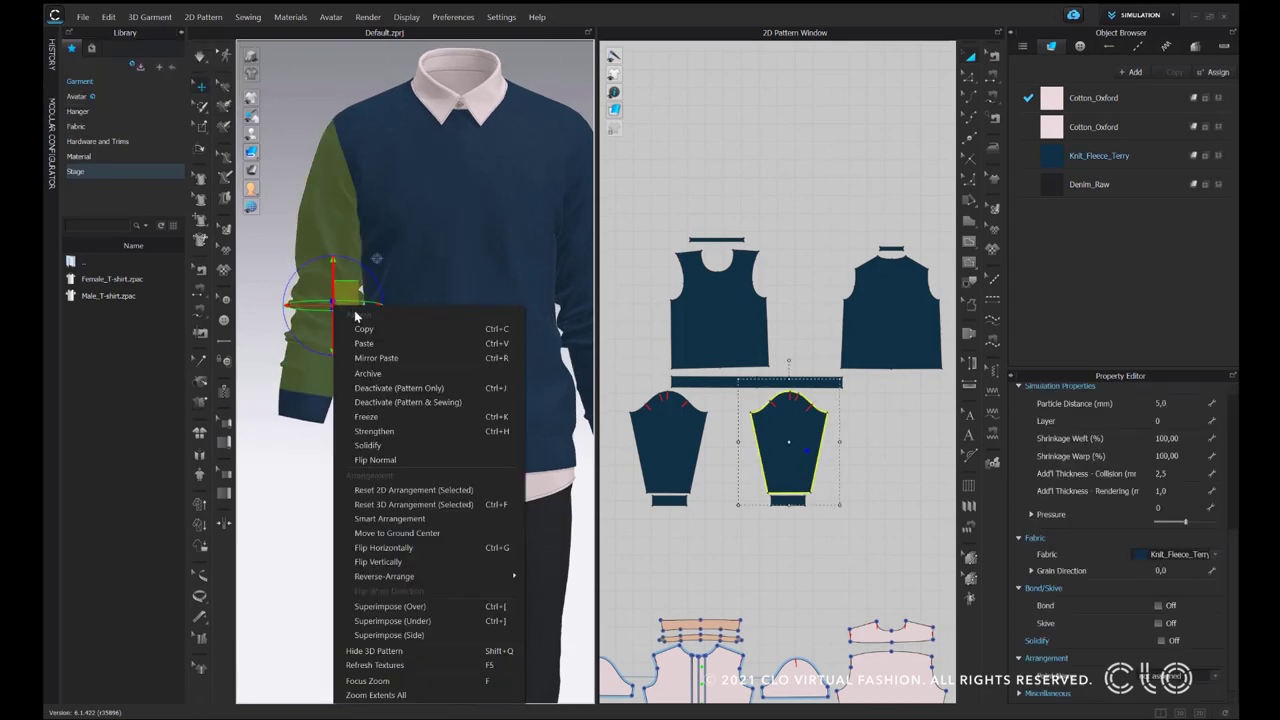
{"action": "left_click", "coordinate": [404, 446]}
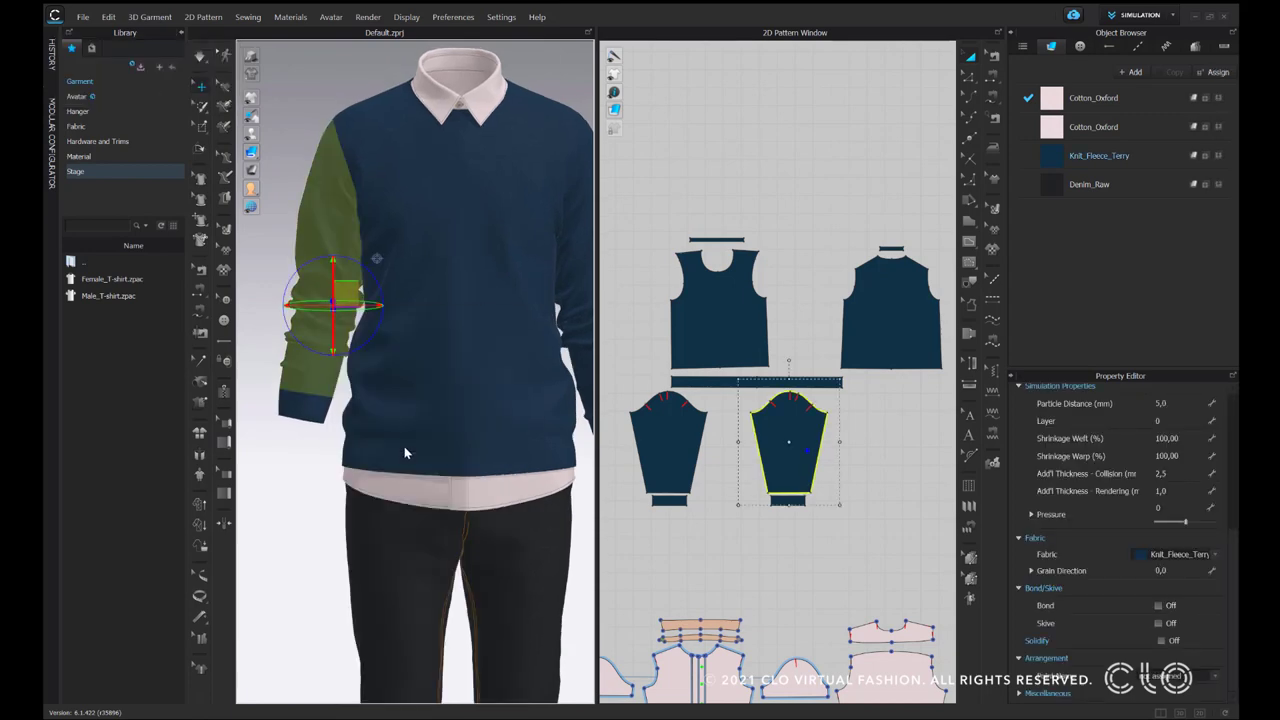
{"action": "left_click", "coordinate": [296, 85]}
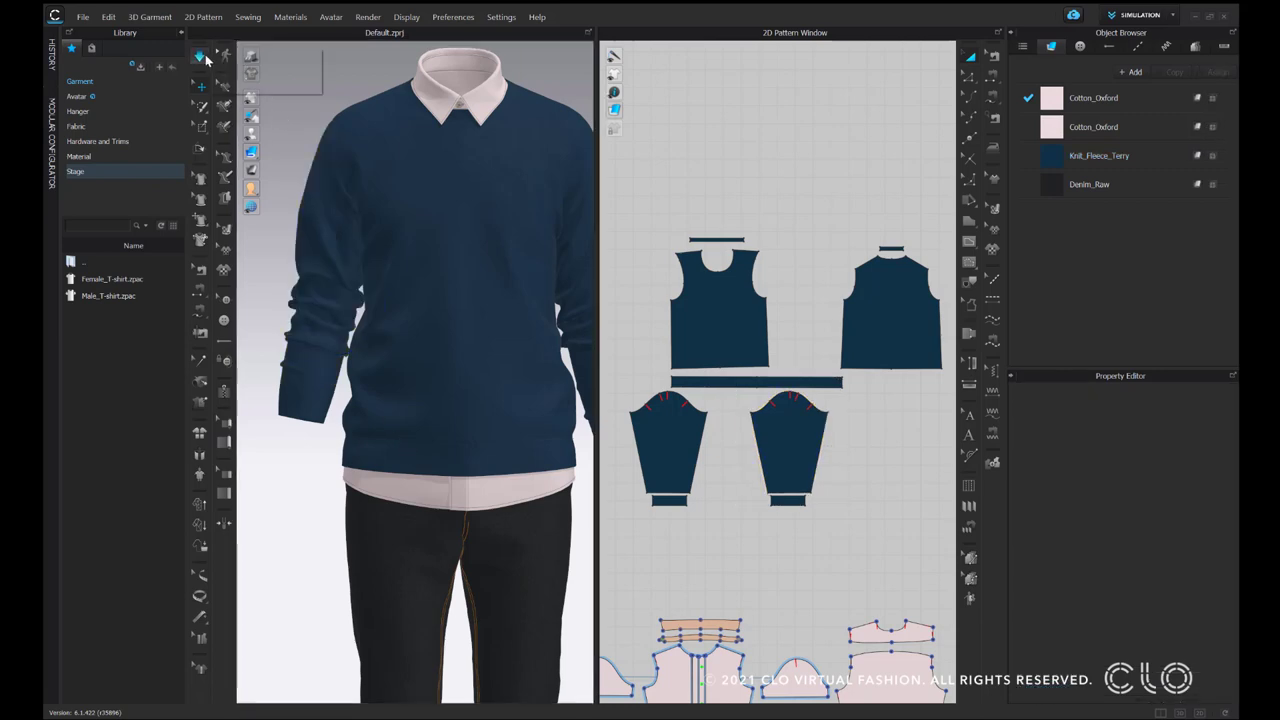
- Switch 3D selection tool and pull the solidified left sleeve to test its stiffness
{"action": "left_click", "coordinate": [205, 60]}
{"action": "left_click", "coordinate": [201, 54]}
{"action": "left_click", "coordinate": [313, 244]}
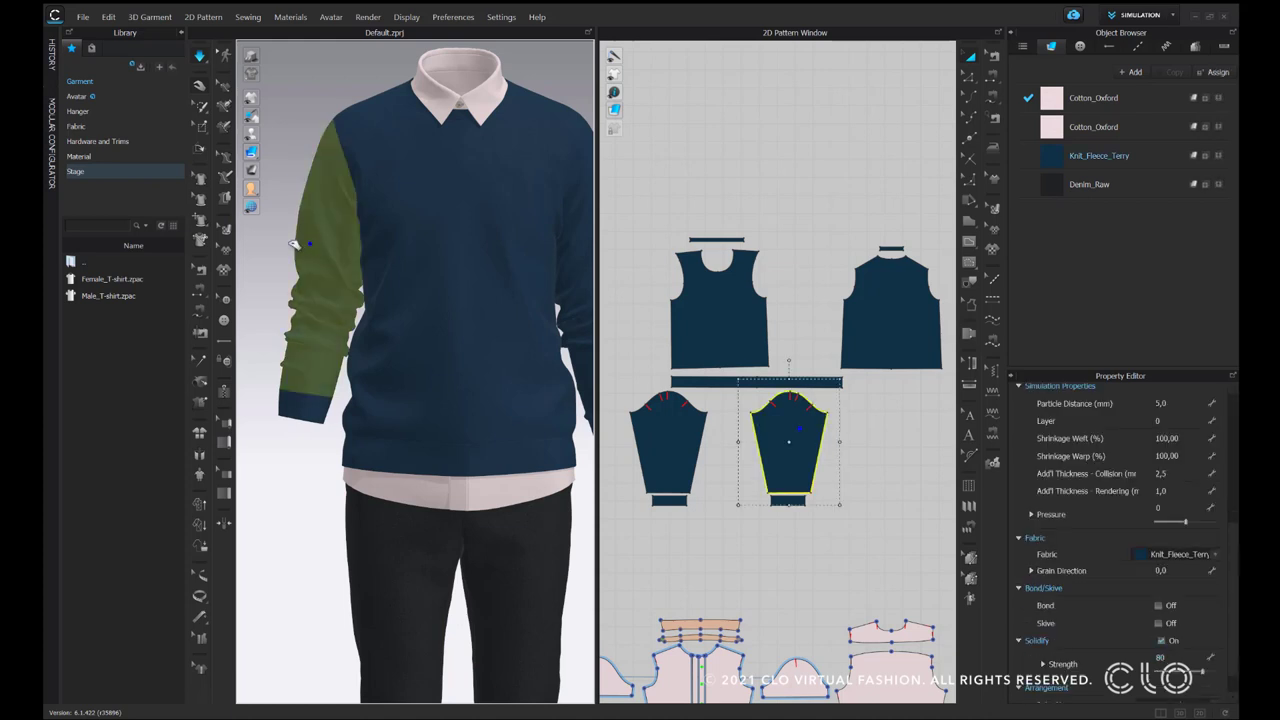
{"action": "left_click_drag", "start_coordinate": [262, 240], "coordinate": [262, 241]}
{"action": "scroll", "coordinate": [480, 266], "scroll_direction": "down", "scroll_amount": 2}
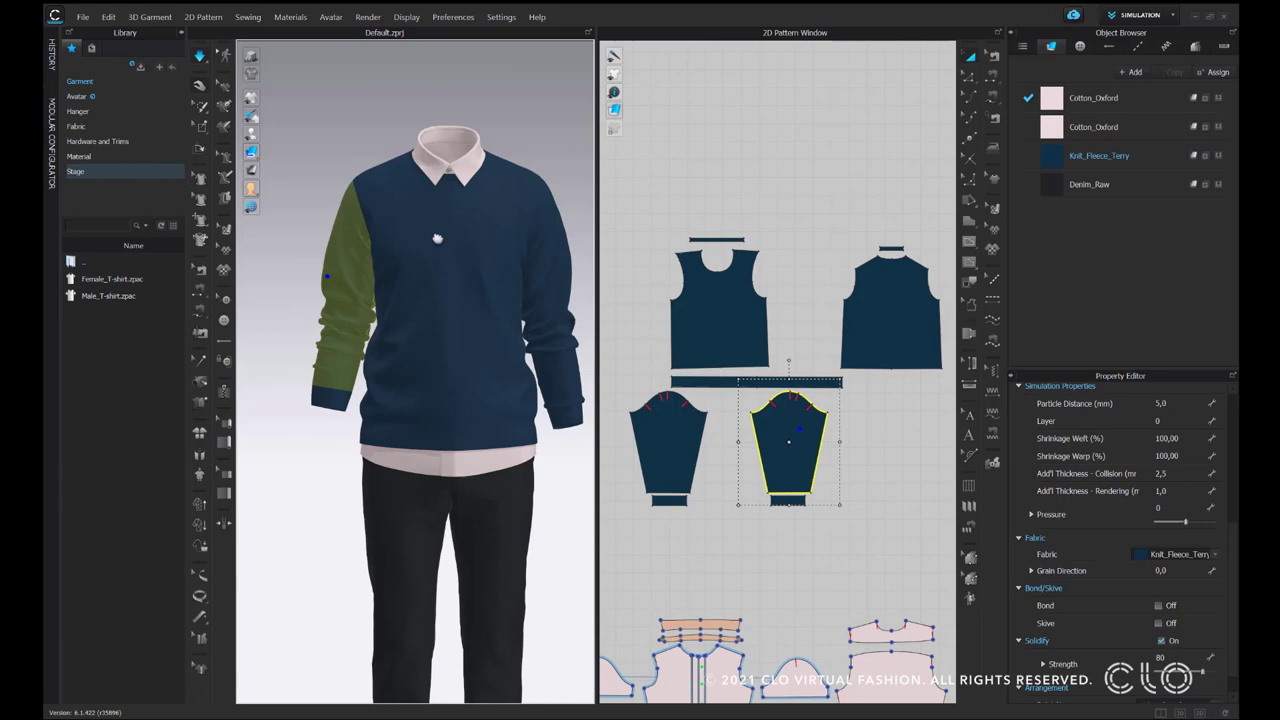
{"action": "middle_click_drag", "start_coordinate": [437, 238], "coordinate": [409, 223]}
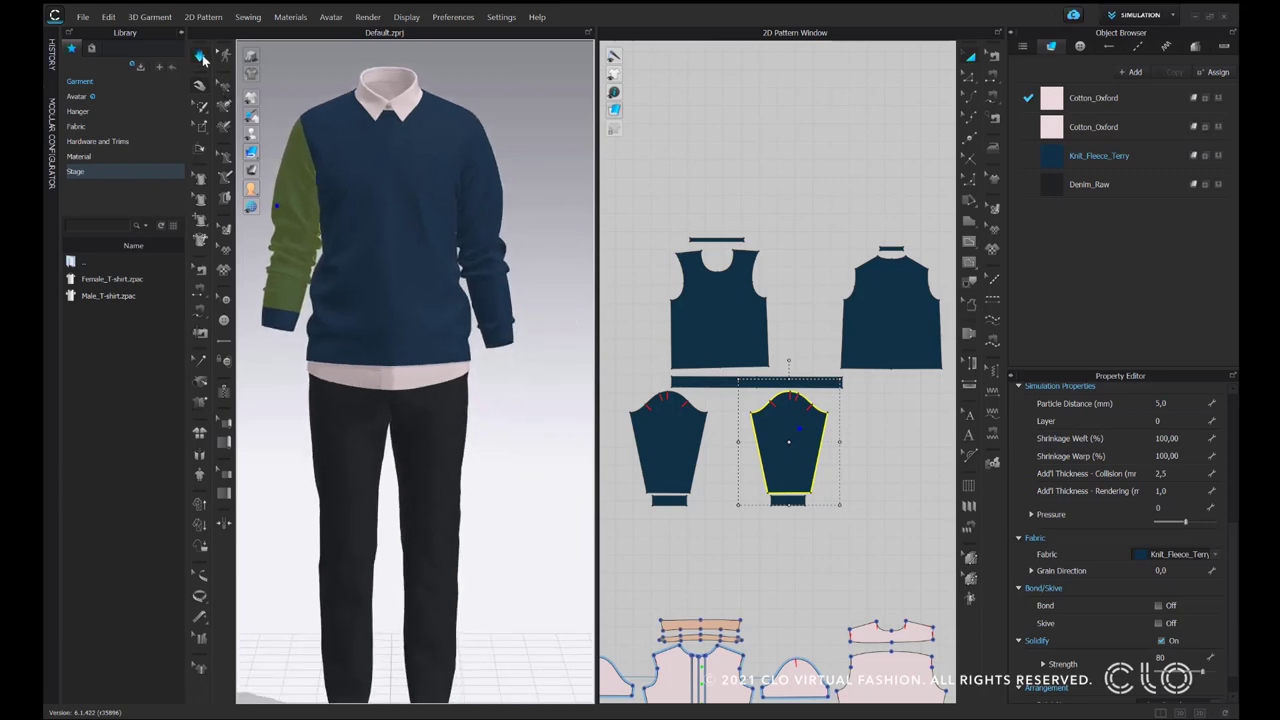
- Strengthen the right sweatshirt sleeve
{"action": "left_click", "coordinate": [538, 186]}
{"action": "left_click", "coordinate": [495, 290]}
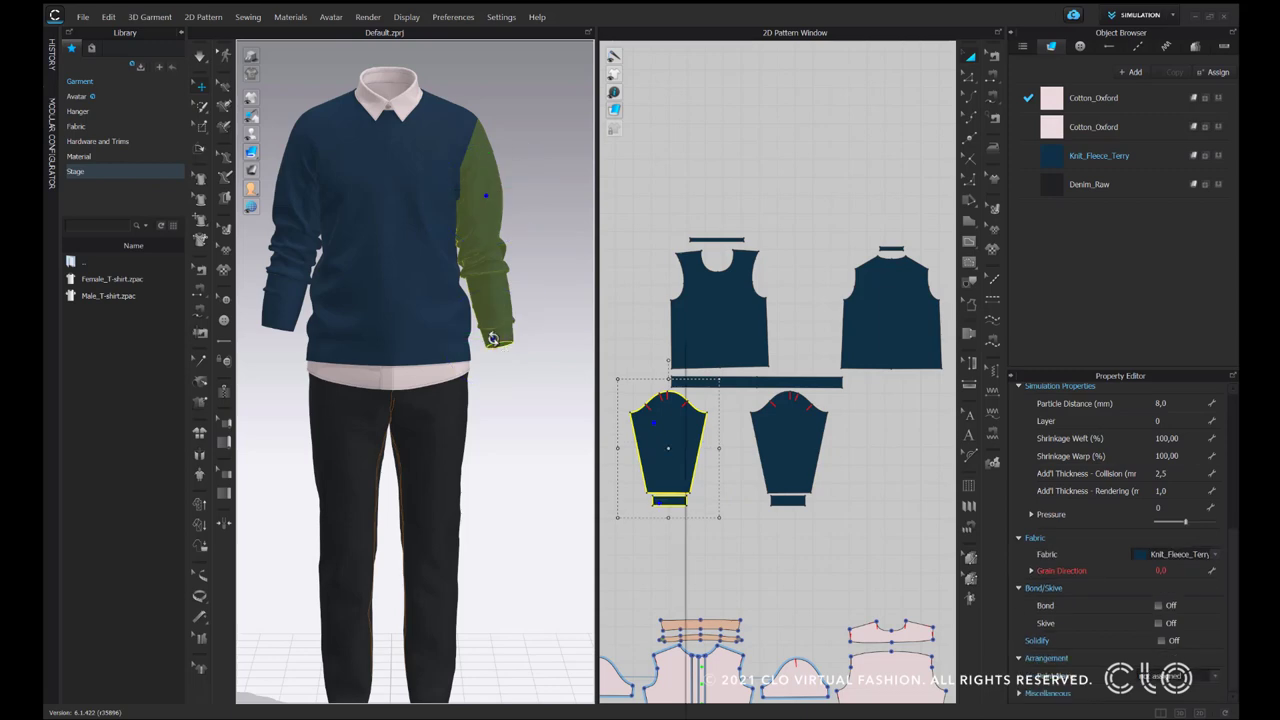
{"action": "right_click", "coordinate": [495, 343]}
{"action": "left_click", "coordinate": [535, 465]}
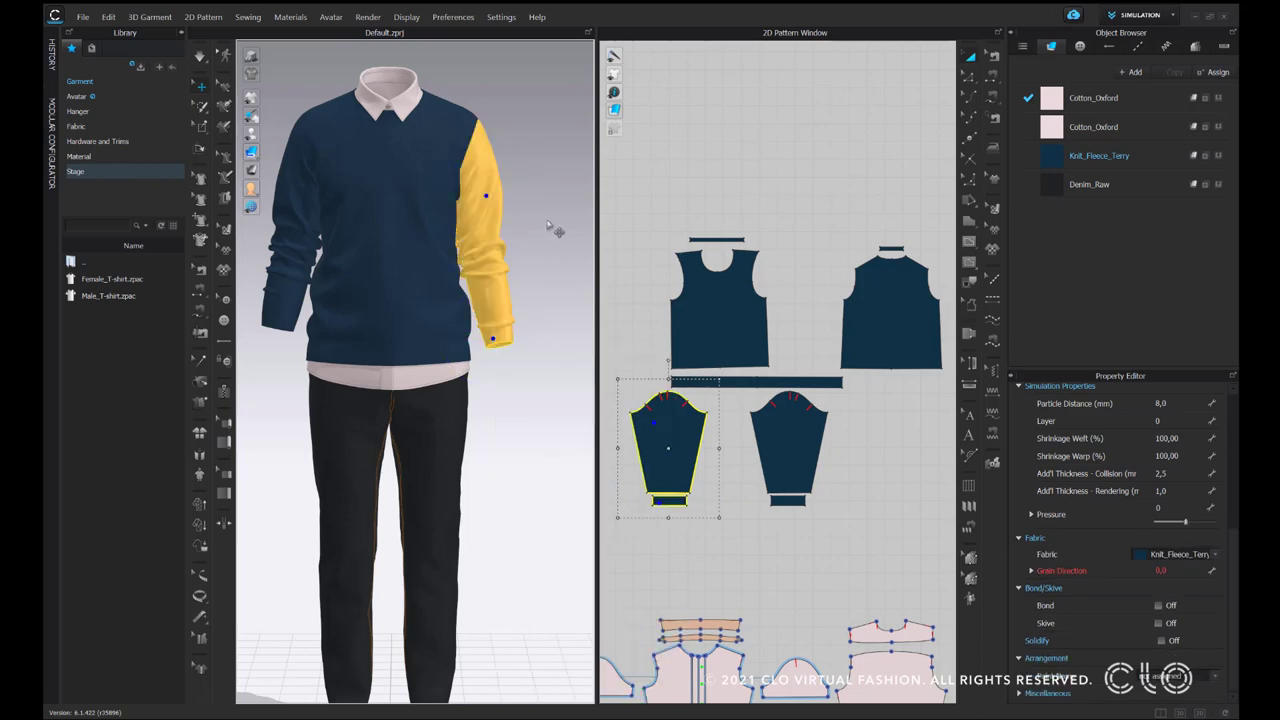
{"action": "left_click", "coordinate": [278, 144]}
- Let the garment settle in simulation, then change an option in the sleeve's right-click menu
{"action": "left_click", "coordinate": [201, 57]}
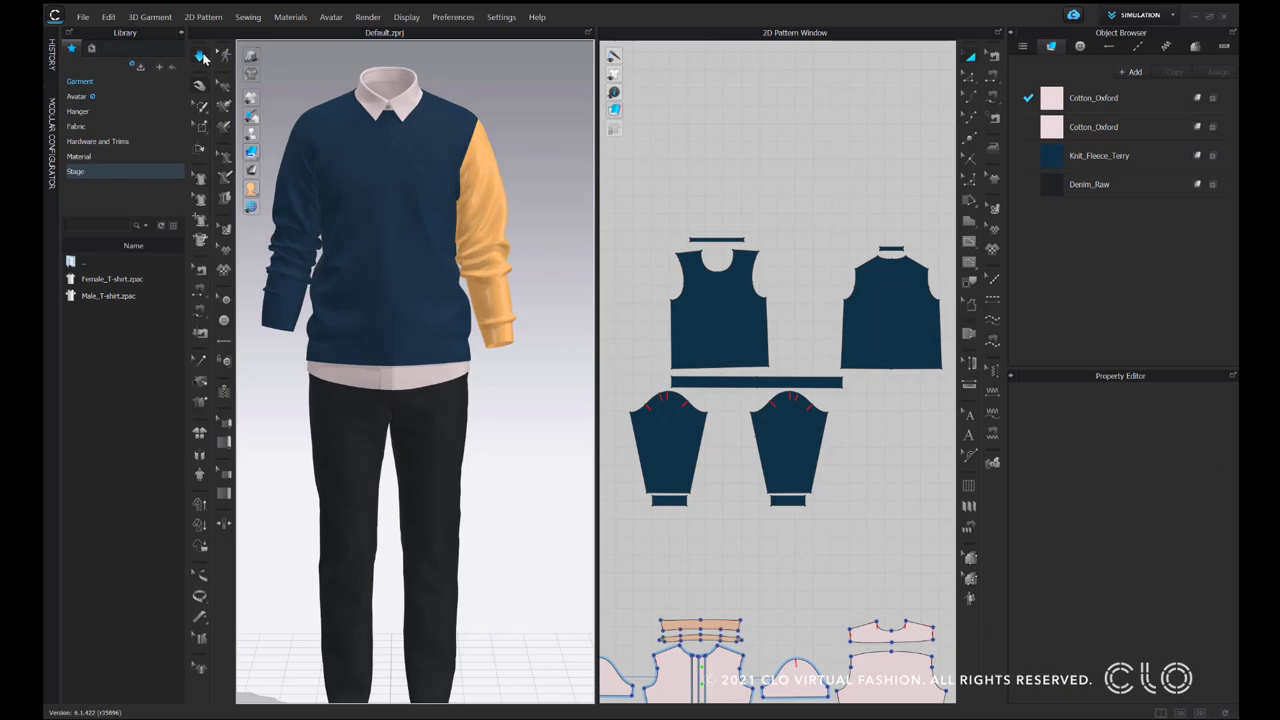
{"action": "left_click", "coordinate": [505, 337]}
{"action": "left_click", "coordinate": [492, 268], "text": "shift"}
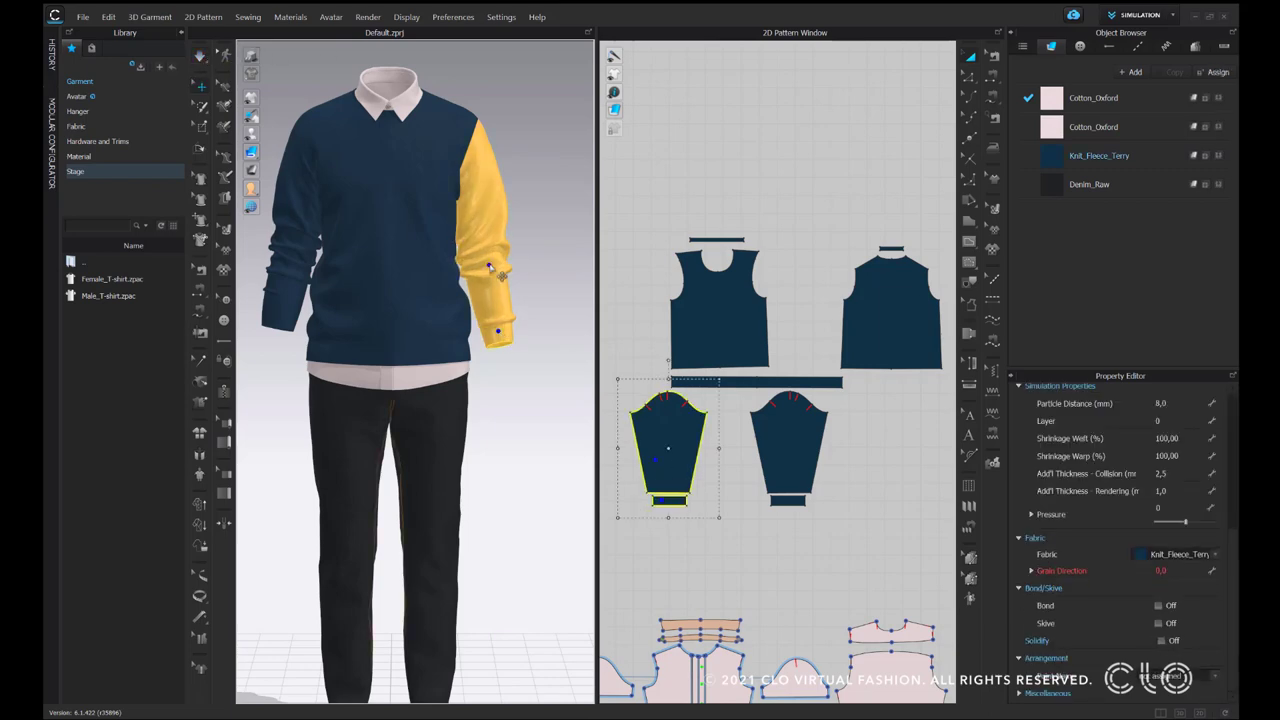
{"action": "right_click", "coordinate": [490, 268]}
{"action": "left_click", "coordinate": [540, 386]}
{"action": "scroll", "coordinate": [384, 356], "scroll_direction": "up", "scroll_amount": 3}
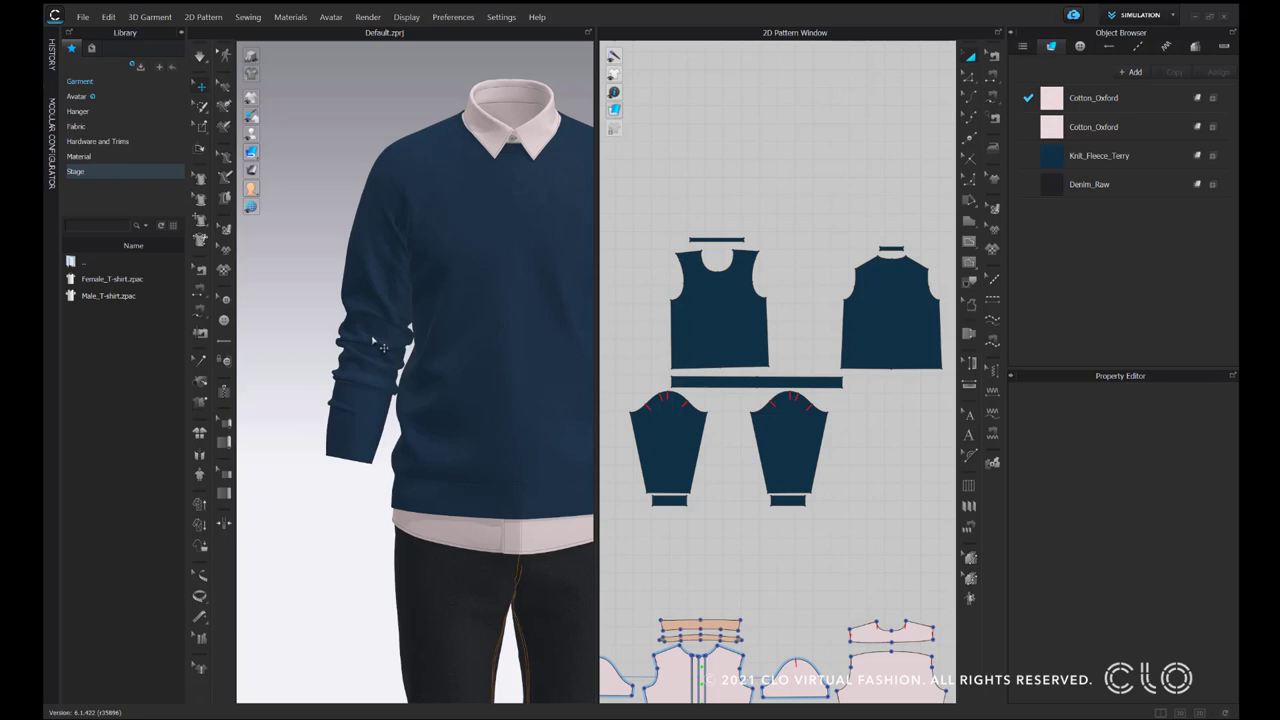
- Solidify the left sleeve again and tick Solidify in the Property Editor at strength 80
{"action": "left_click", "coordinate": [383, 347]}
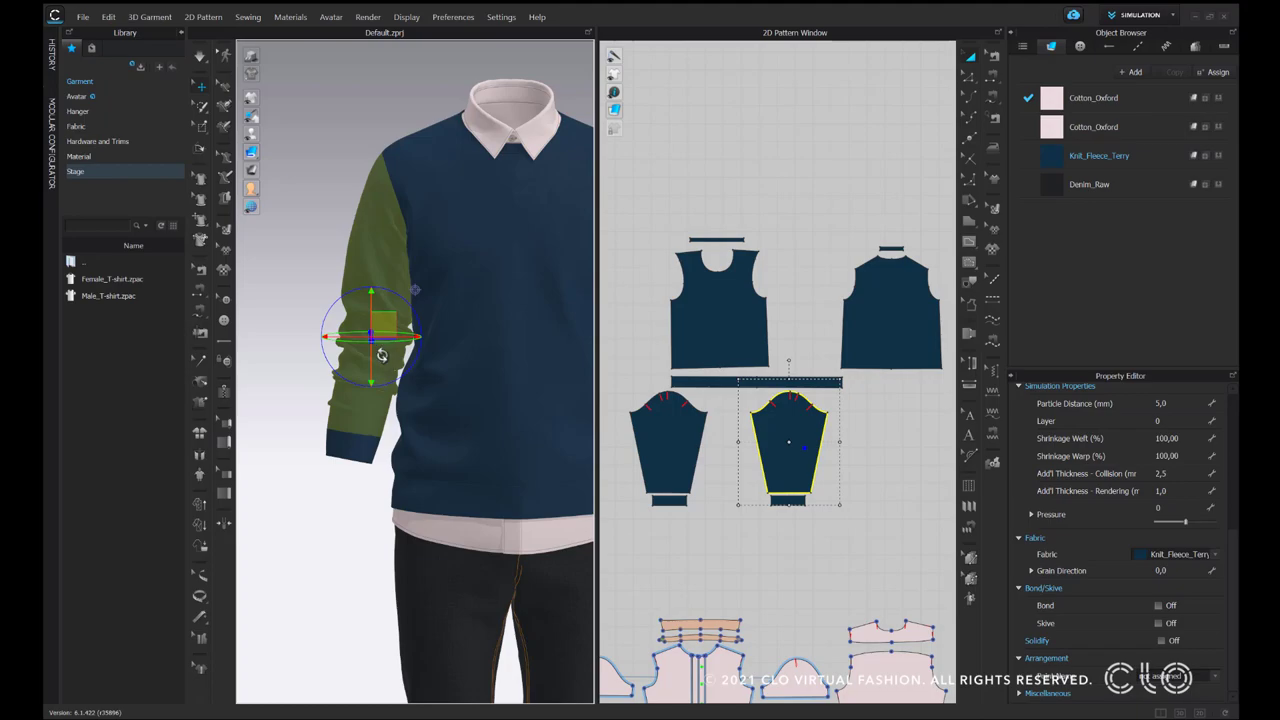
{"action": "right_click", "coordinate": [381, 355]}
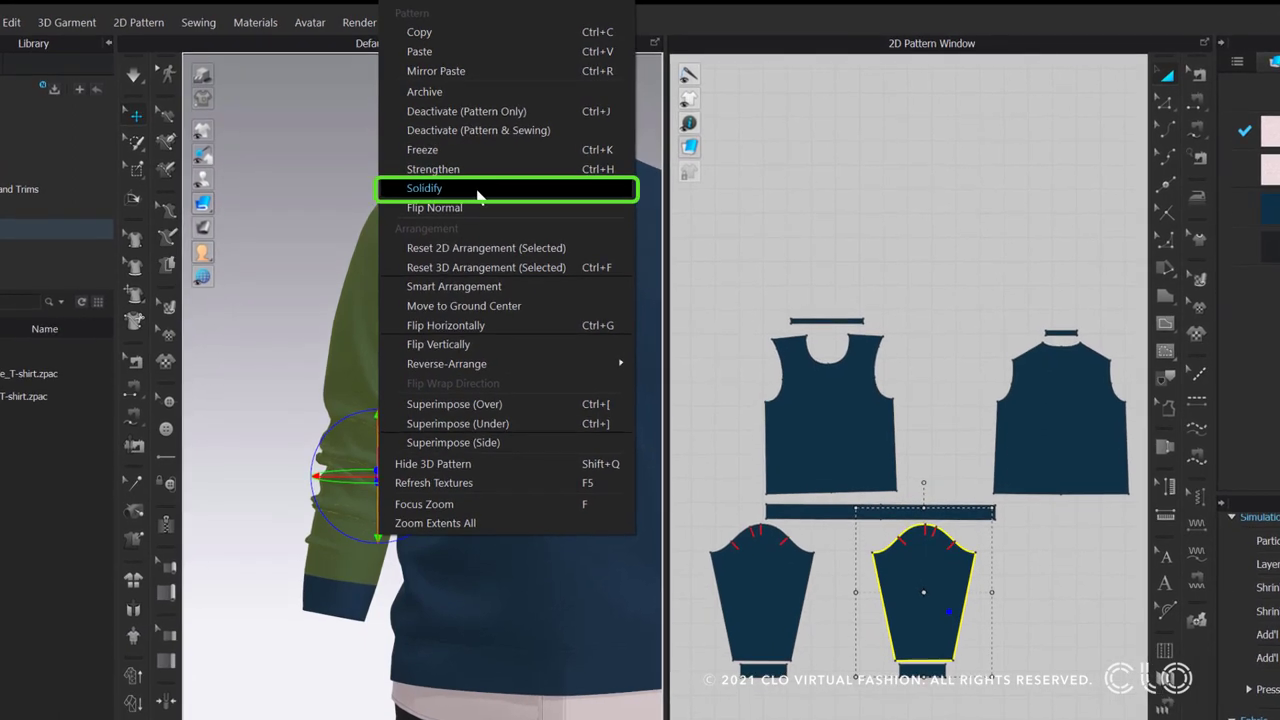
{"action": "left_click", "coordinate": [472, 189]}
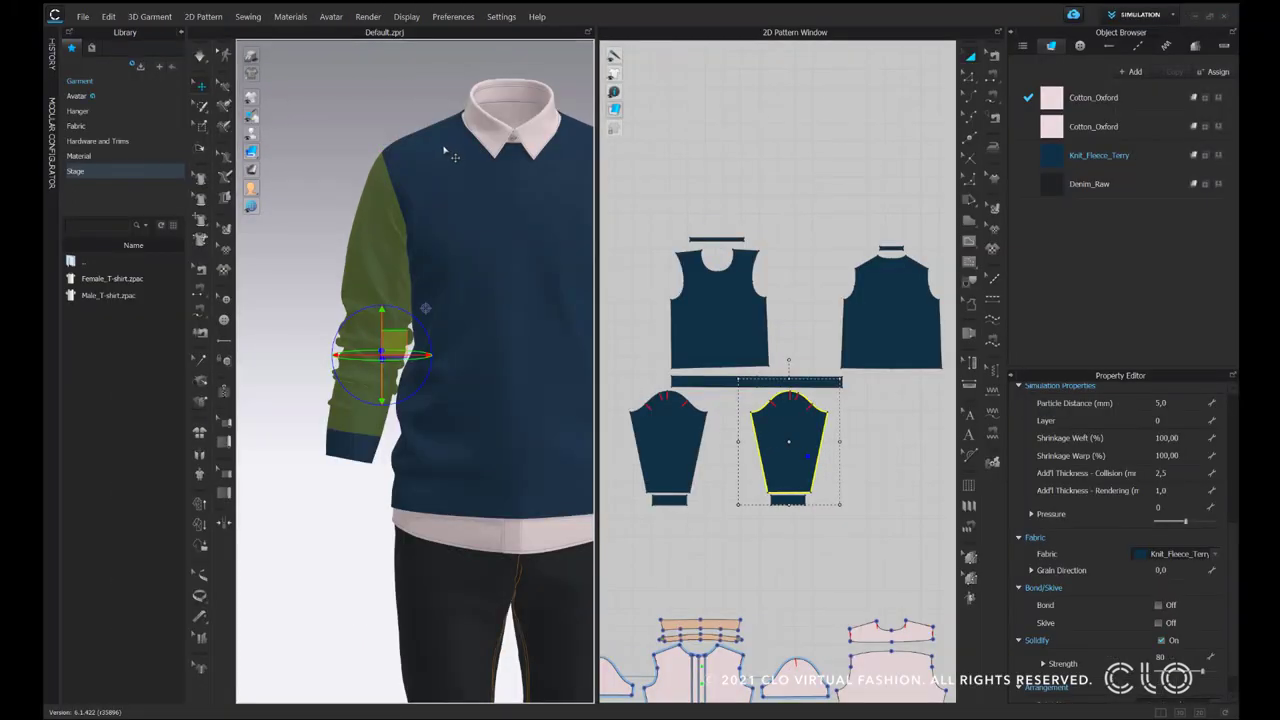
{"action": "left_click", "coordinate": [319, 252]}
{"action": "left_click", "coordinate": [388, 328]}
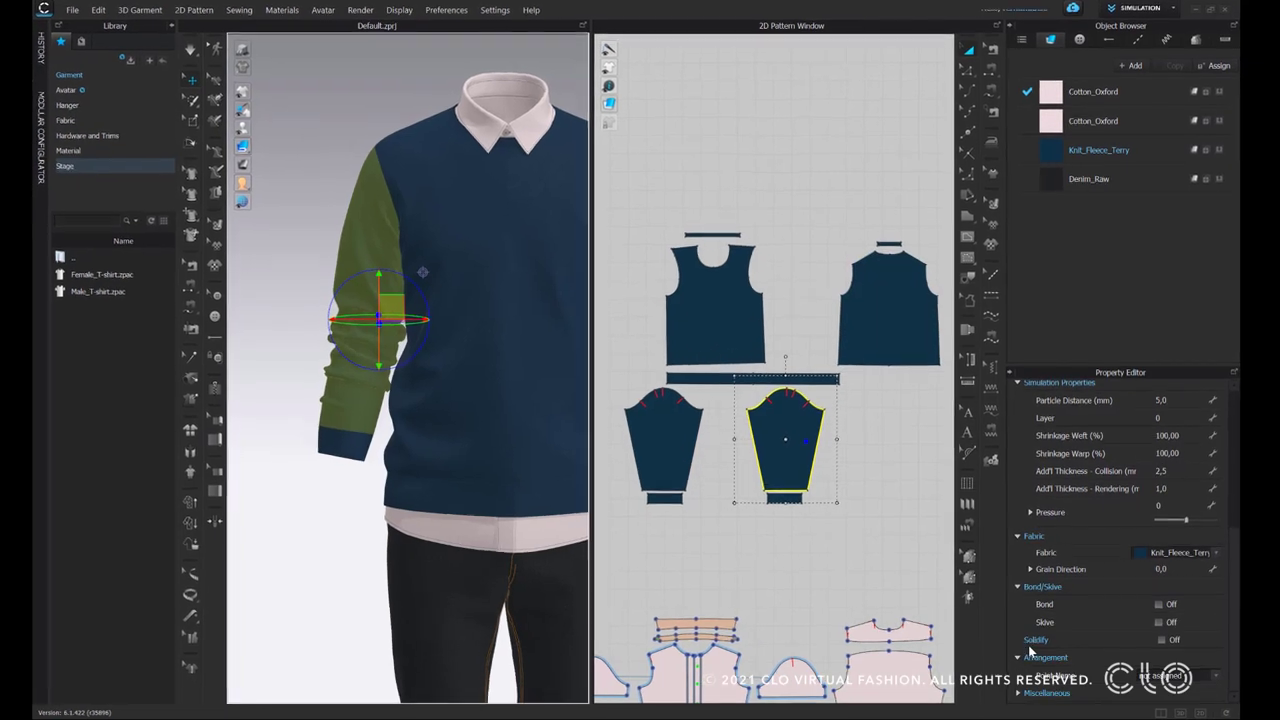
{"action": "left_click", "coordinate": [1163, 637]}
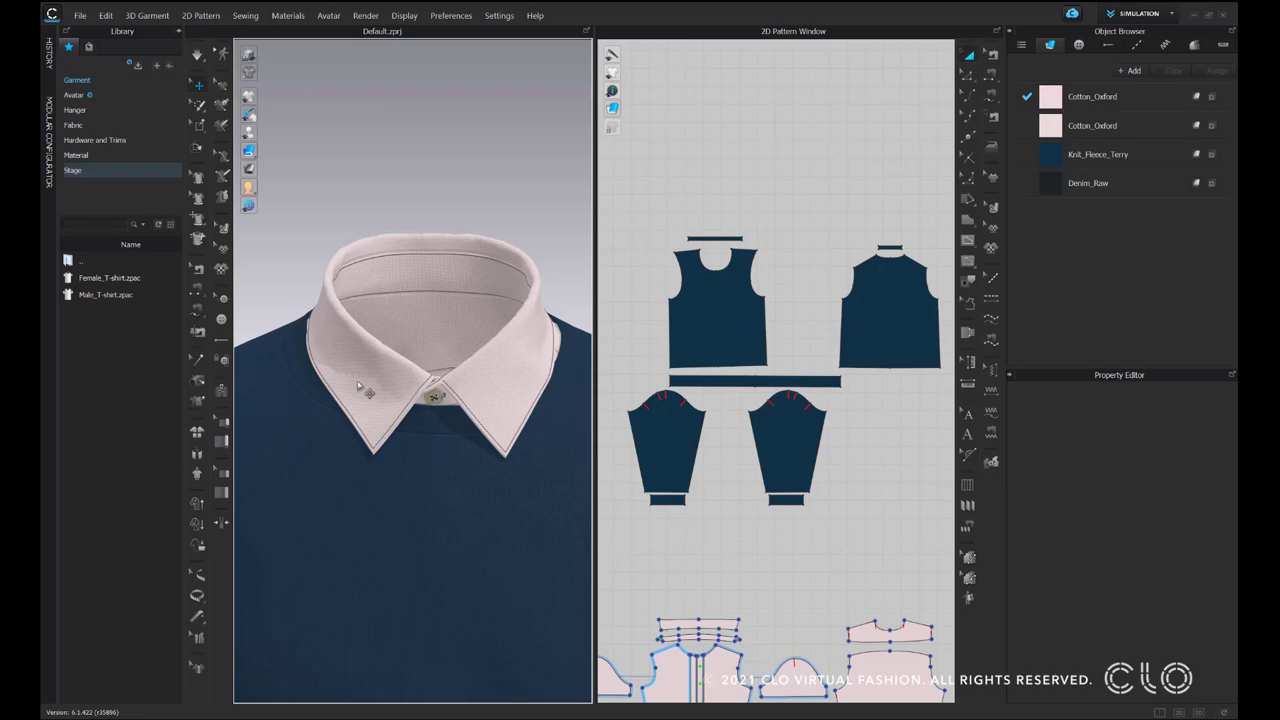
- Turn on Bond for the collar and collar stand pieces
{"action": "left_click", "coordinate": [358, 386]}
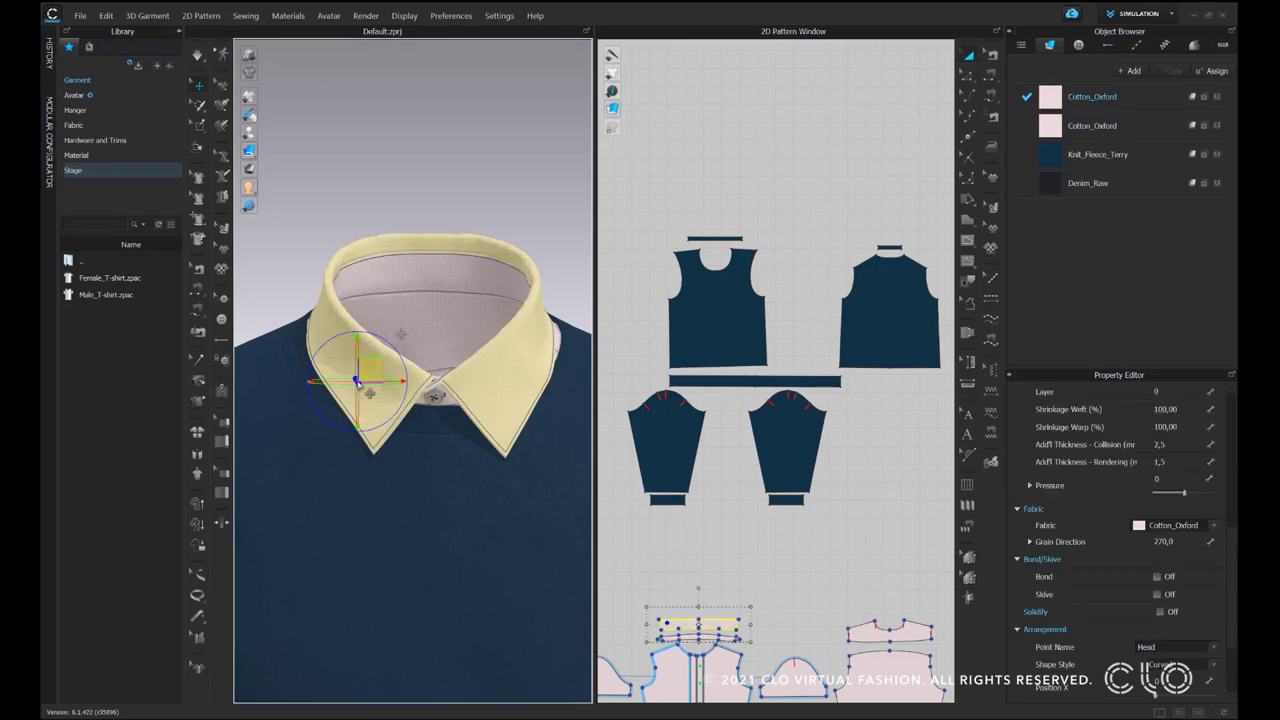
{"action": "left_click", "coordinate": [438, 282], "text": "shift"}
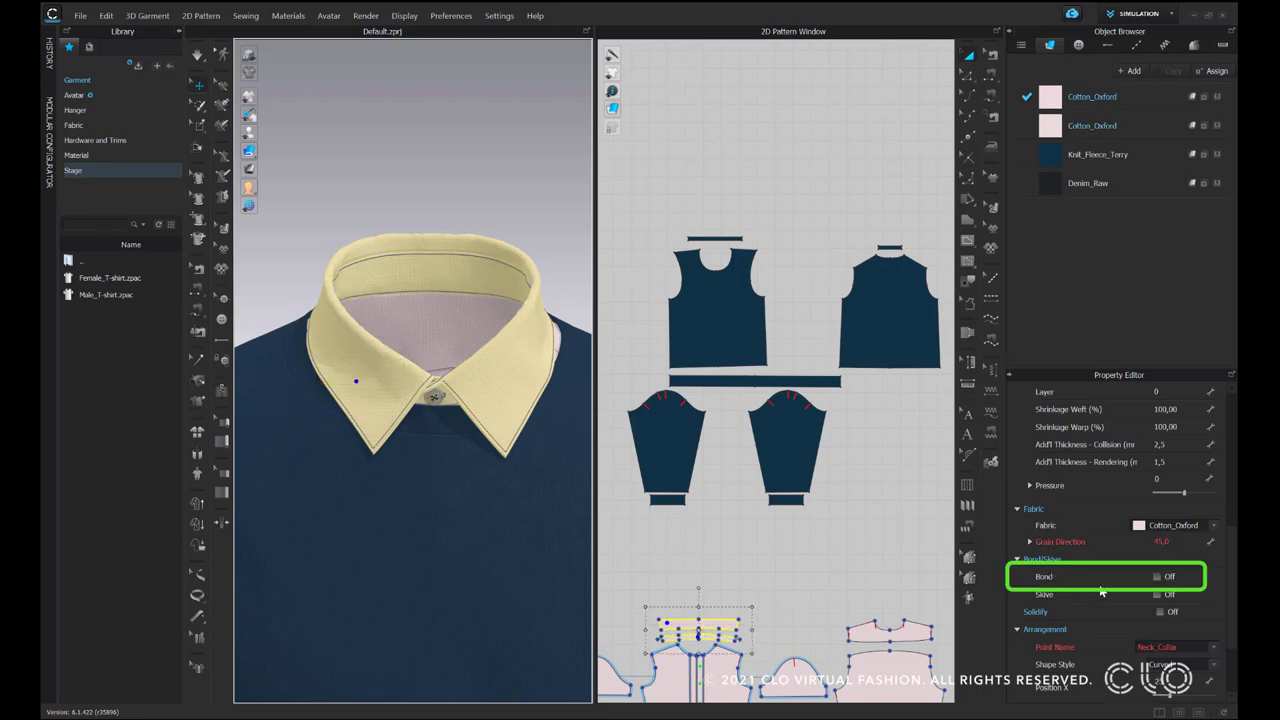
{"action": "left_click", "coordinate": [1158, 579]}
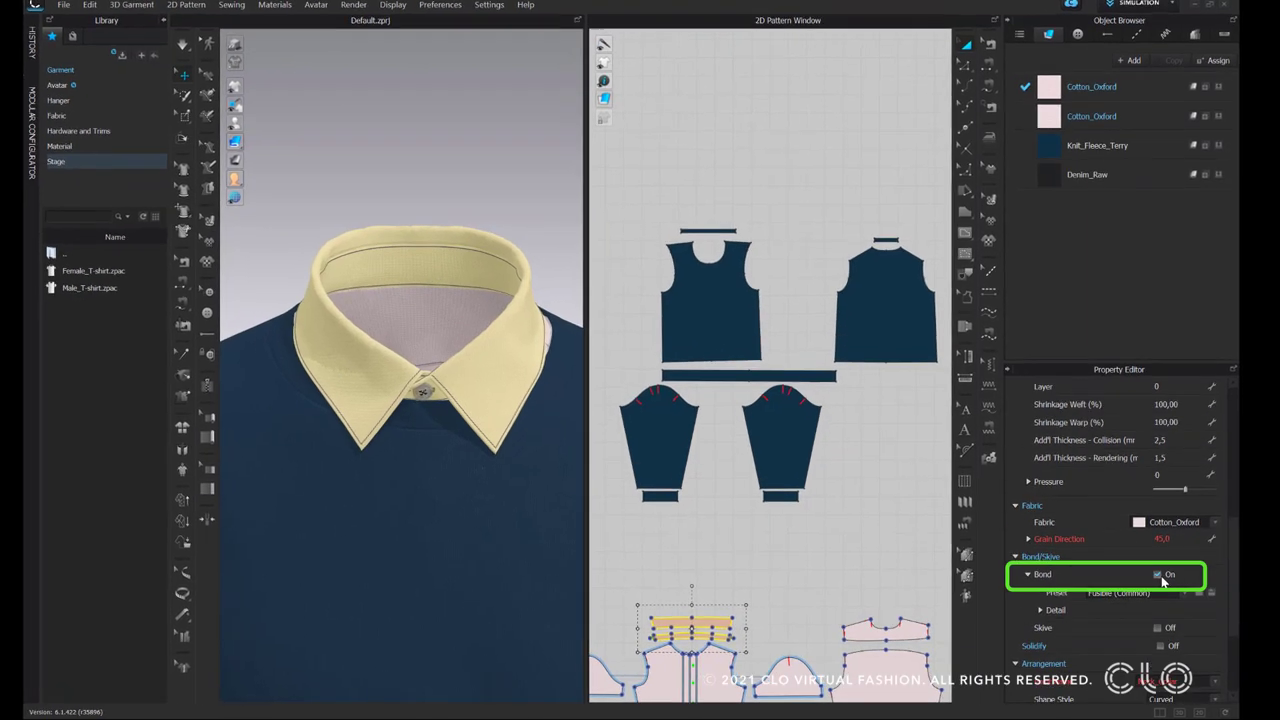
- Set the collar band's bond preset to Reinforcement (Under Collar)
{"action": "left_click", "coordinate": [411, 137]}
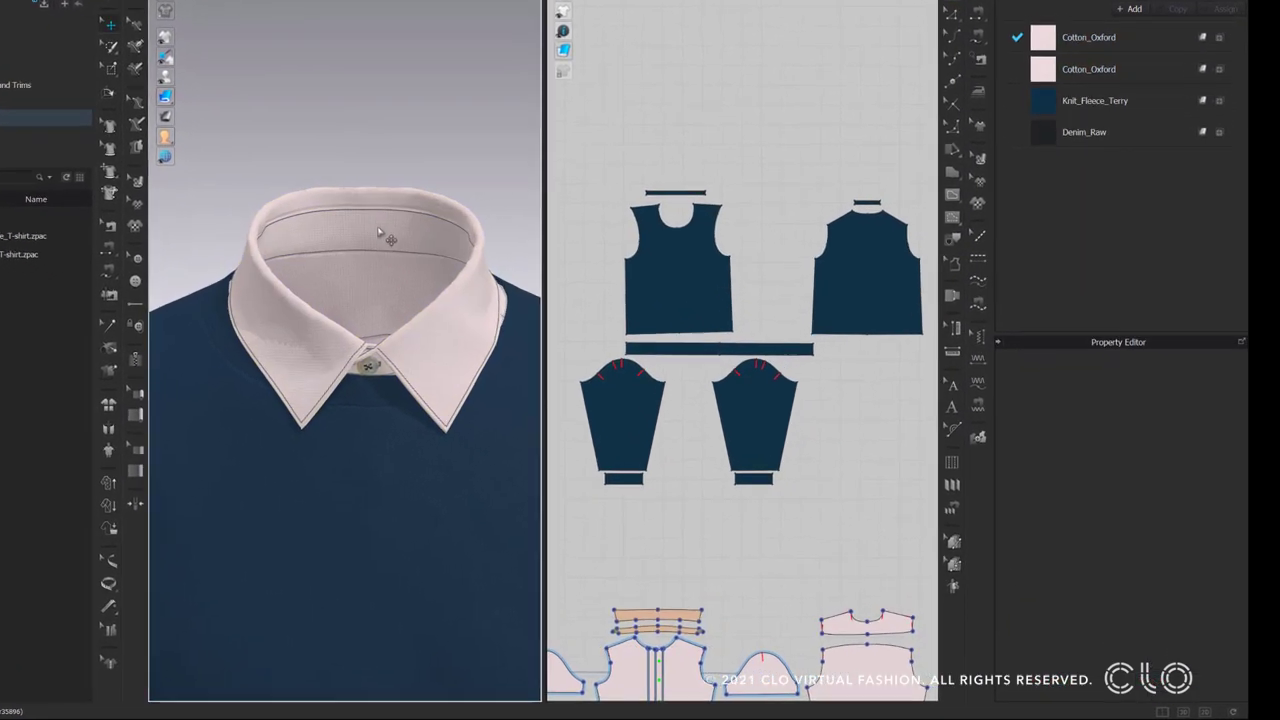
{"action": "left_click", "coordinate": [379, 232]}
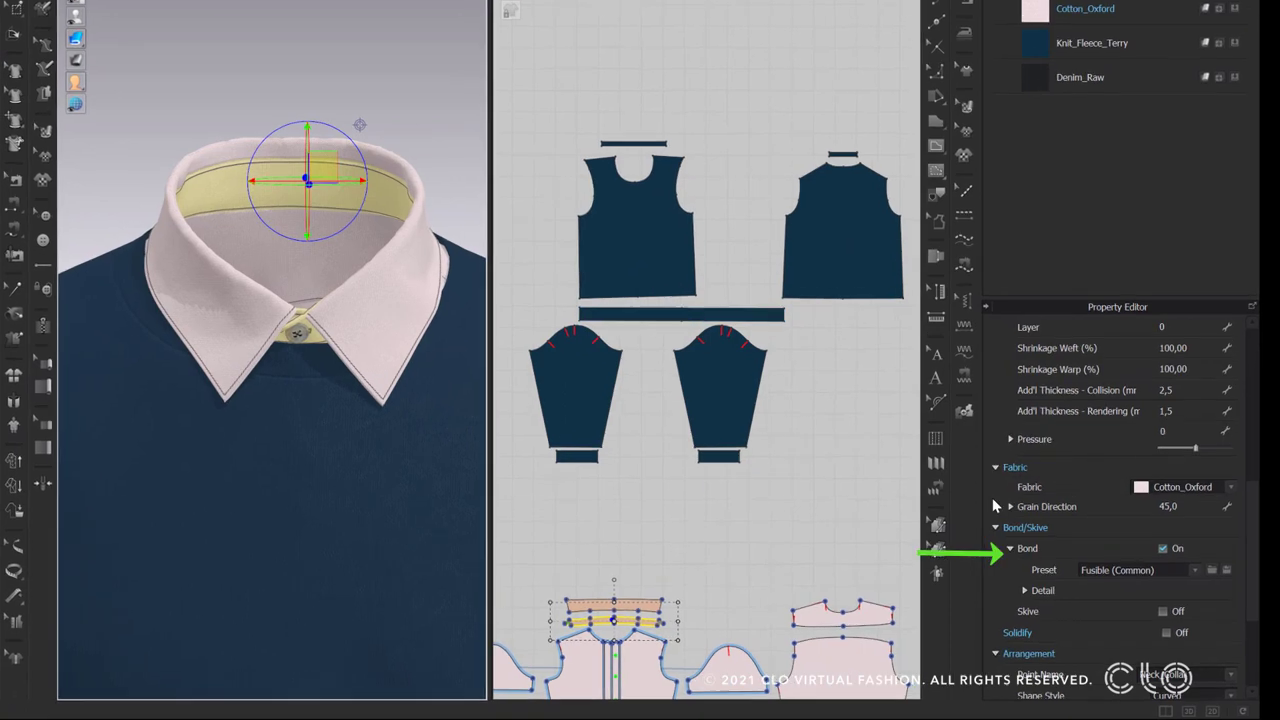
{"action": "left_click", "coordinate": [1199, 563]}
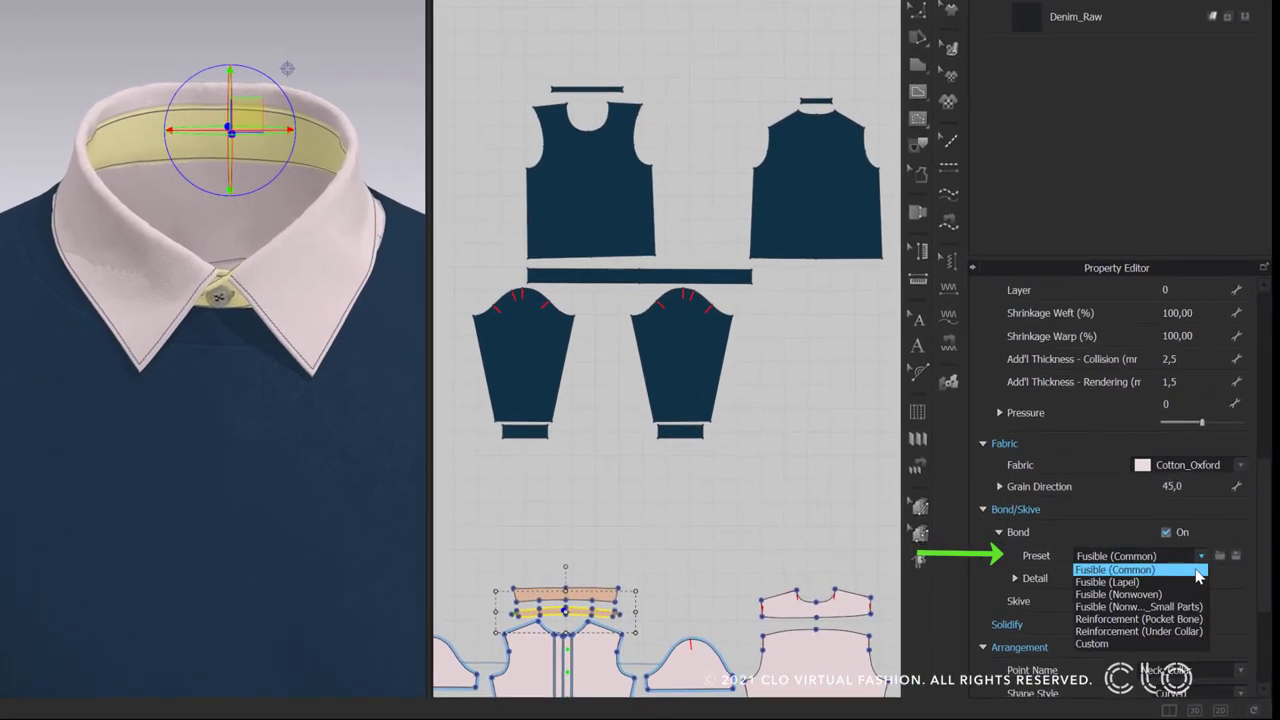
{"action": "left_click", "coordinate": [1195, 629]}
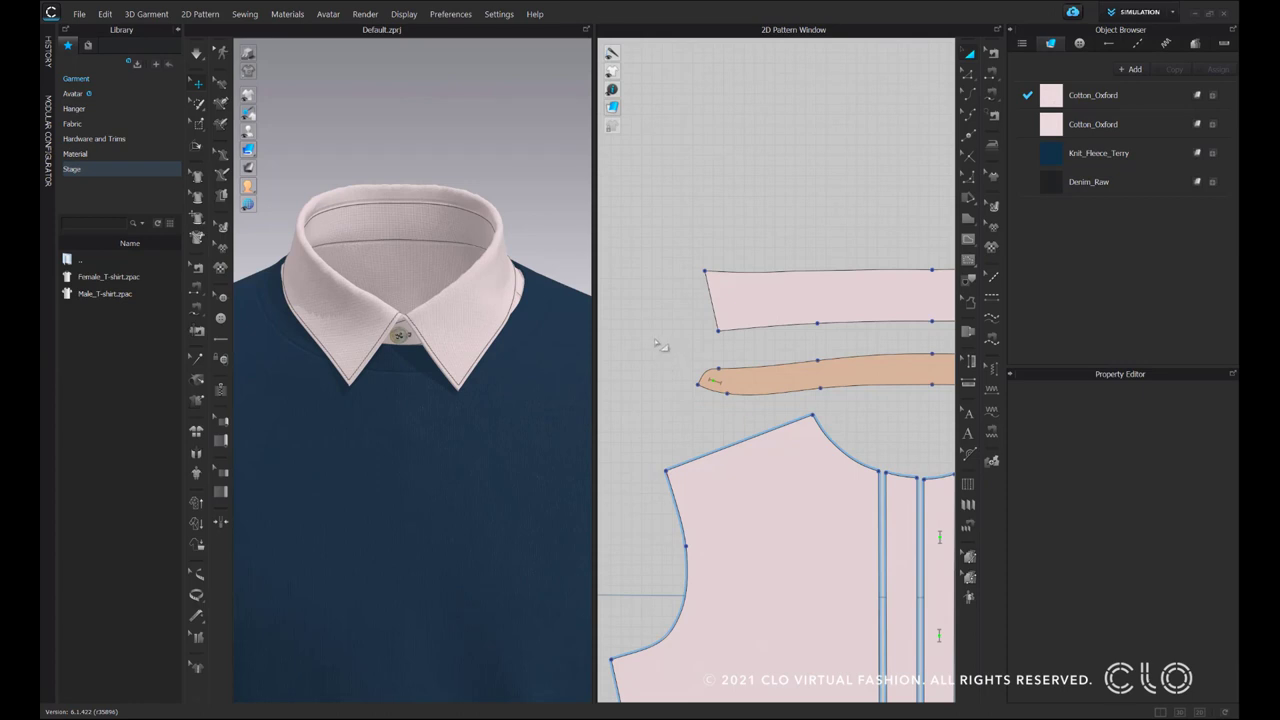
- Draw a closed three-point internal triangle from the upper collar piece's pointed left corner
{"action": "left_click", "coordinate": [931, 306]}
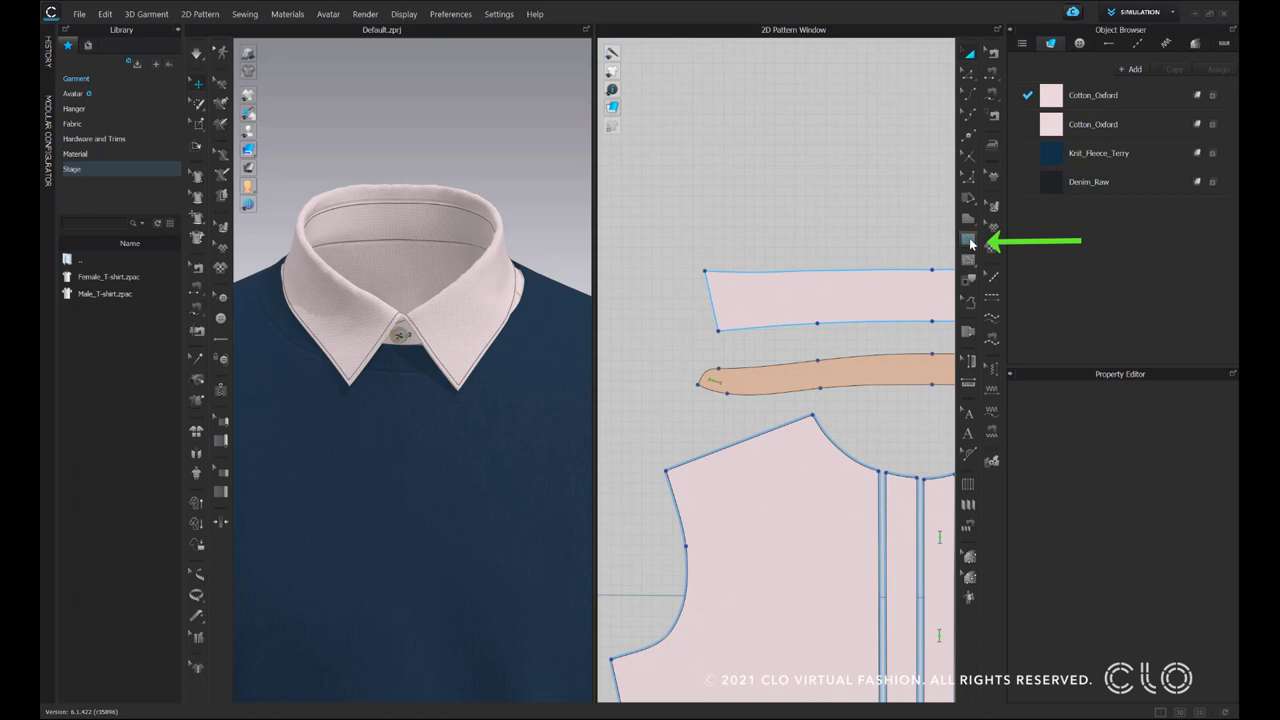
{"action": "left_click", "coordinate": [969, 241]}
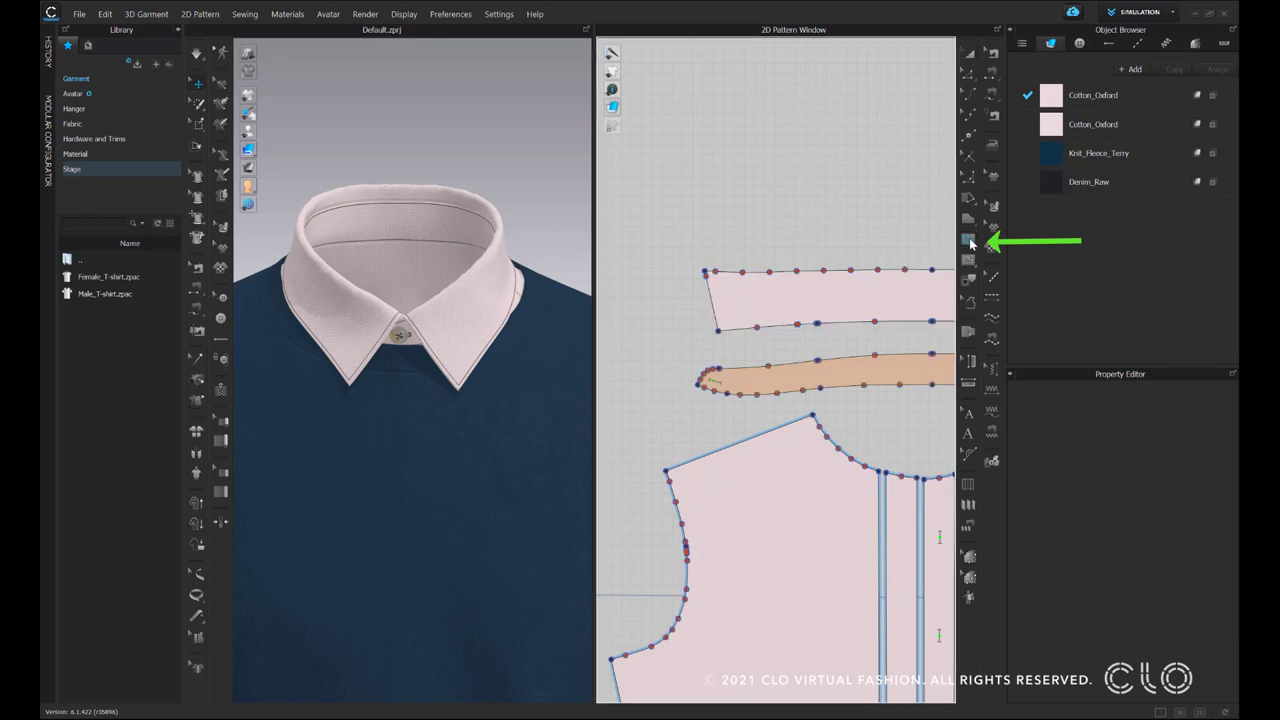
{"action": "left_click", "coordinate": [718, 330]}
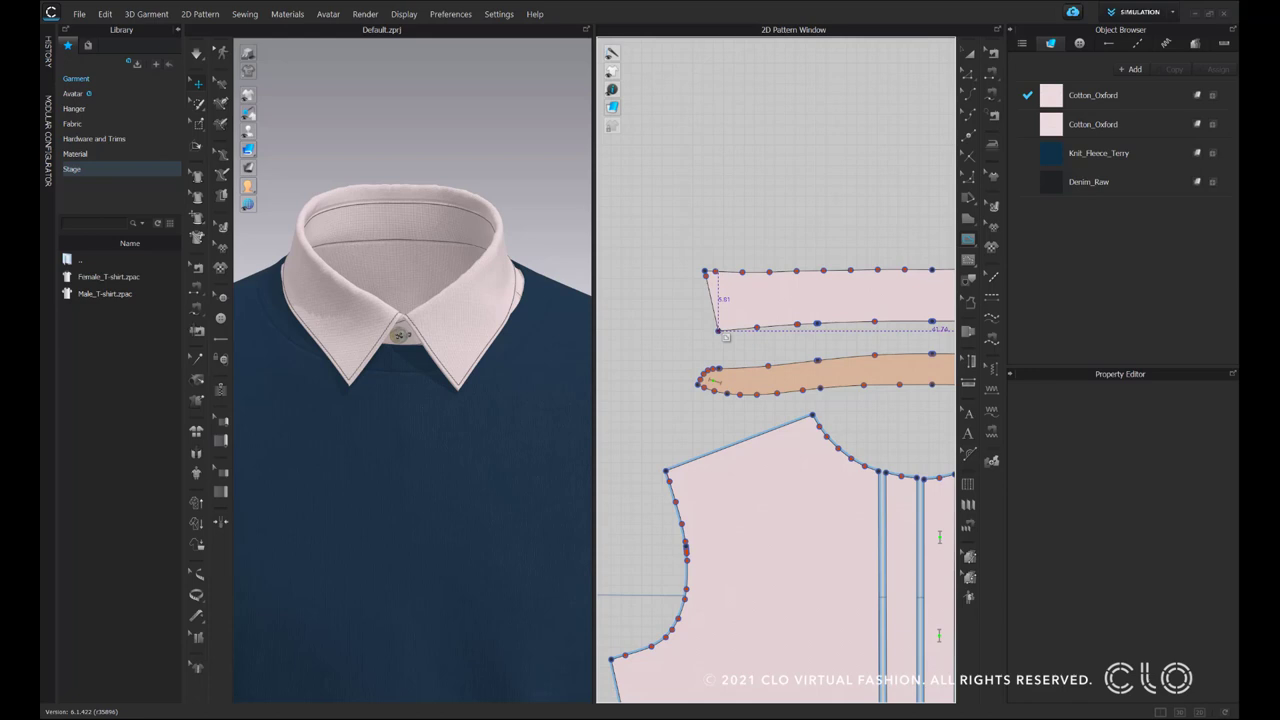
{"action": "left_click", "coordinate": [775, 252]}
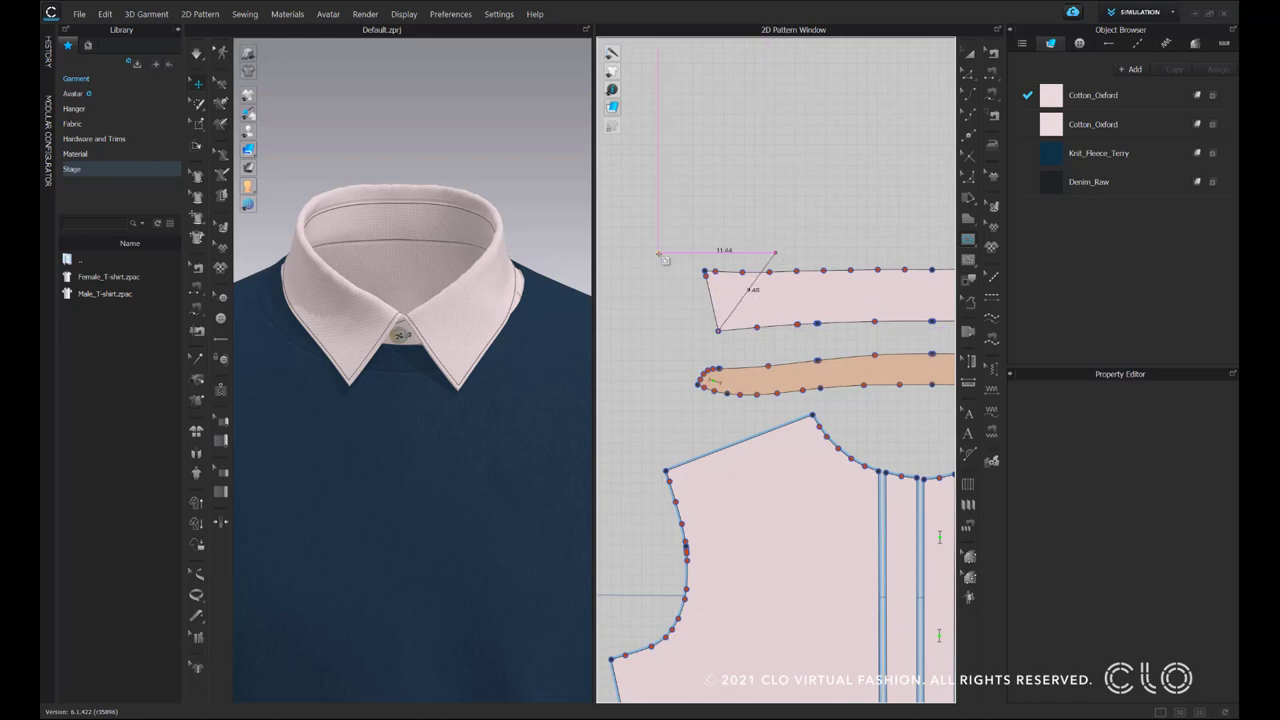
{"action": "left_click", "coordinate": [658, 253]}
{"action": "left_click", "coordinate": [718, 330]}
- Bond the collar-tip triangle with the Fusible (Lapel) preset so its overlap shows shaded orange
{"action": "key", "text": "a"}
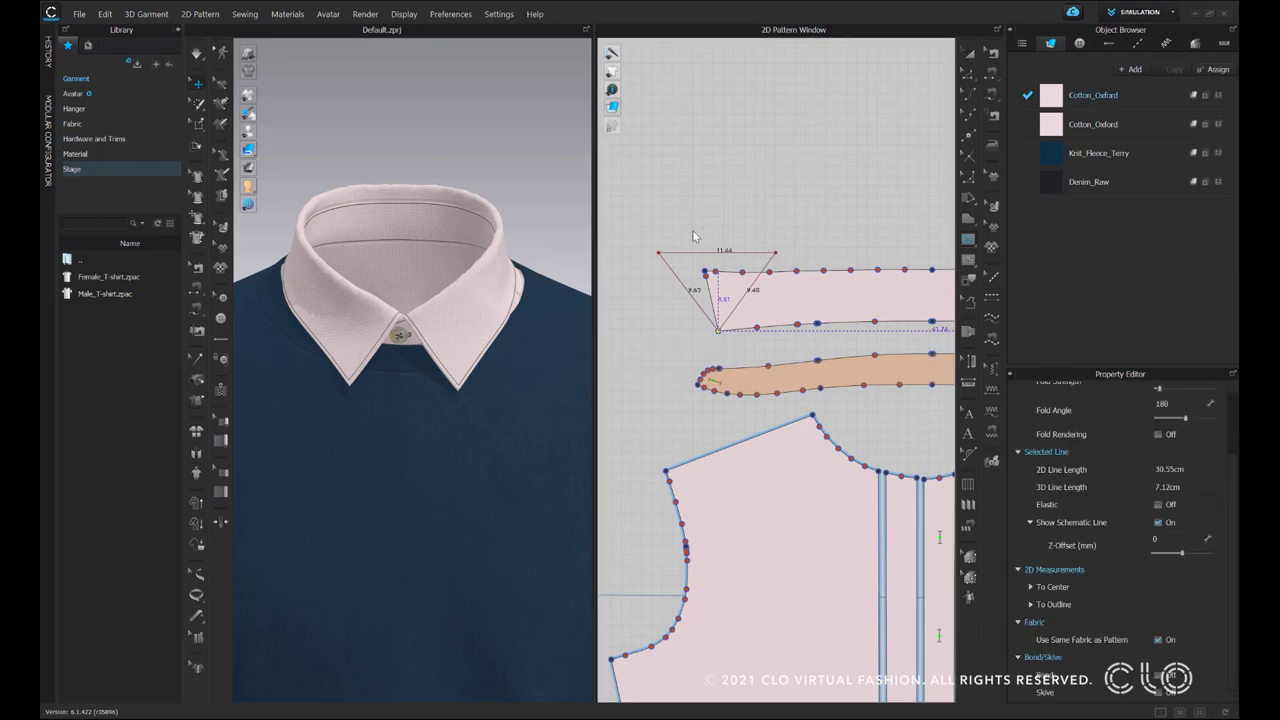
{"action": "left_click", "coordinate": [968, 58]}
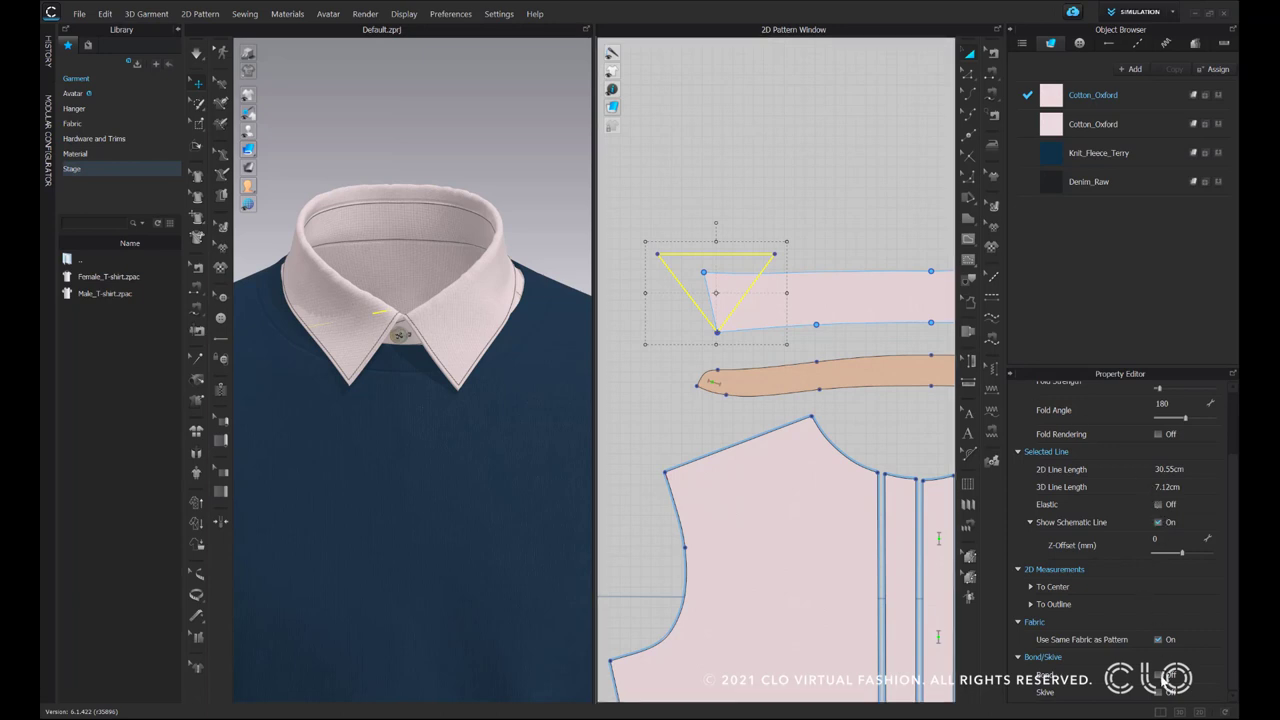
{"action": "left_click", "coordinate": [1159, 675]}
{"action": "left_click", "coordinate": [1170, 659]}
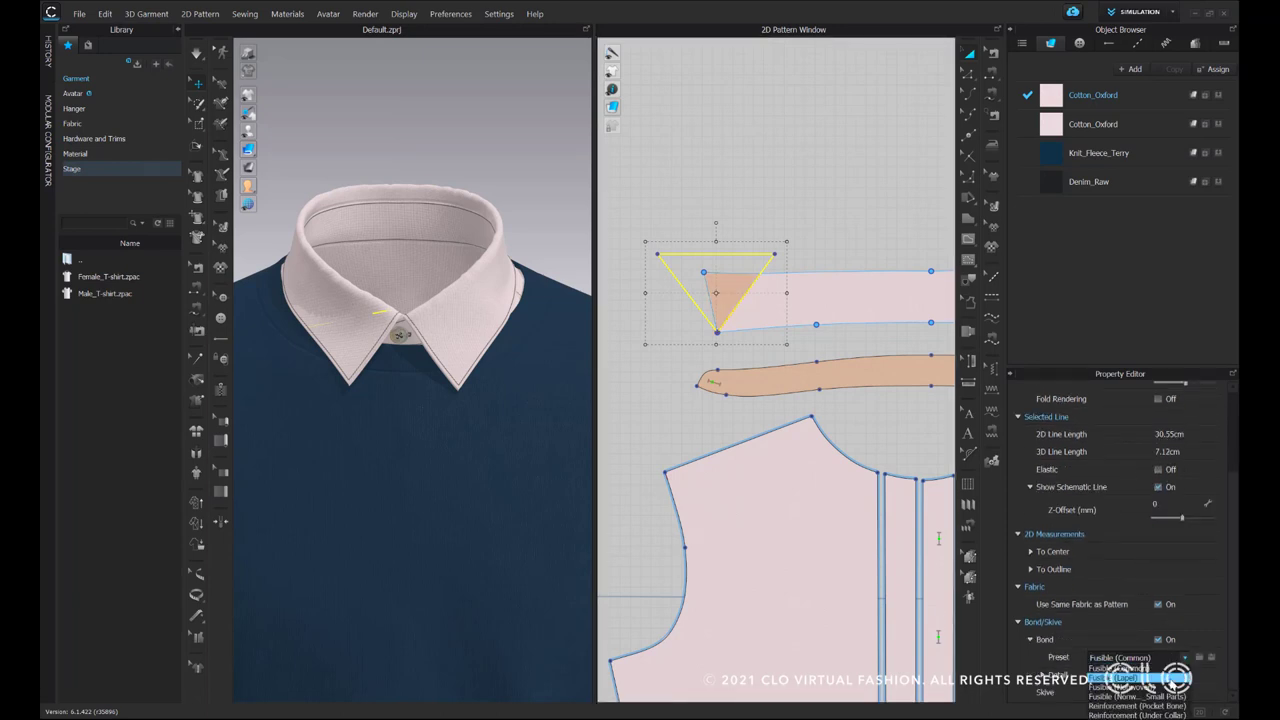
{"action": "left_click", "coordinate": [1112, 678]}
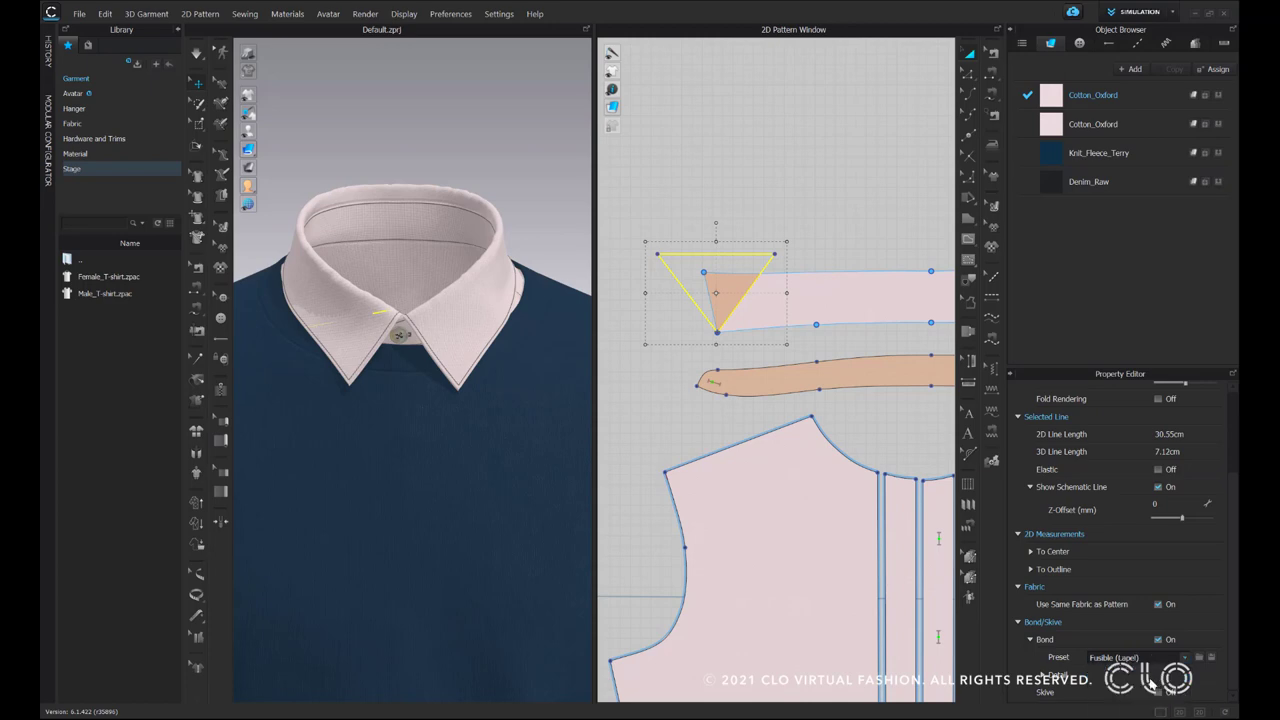
{"action": "left_click", "coordinate": [793, 206]}
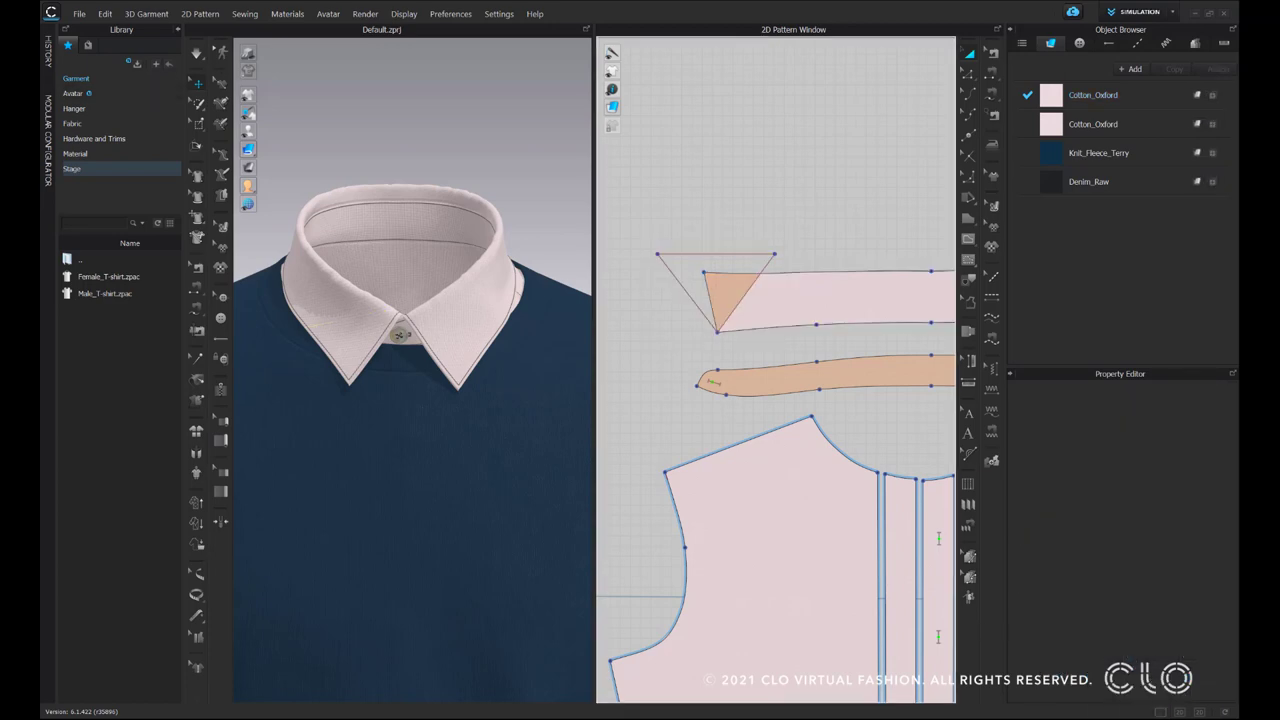